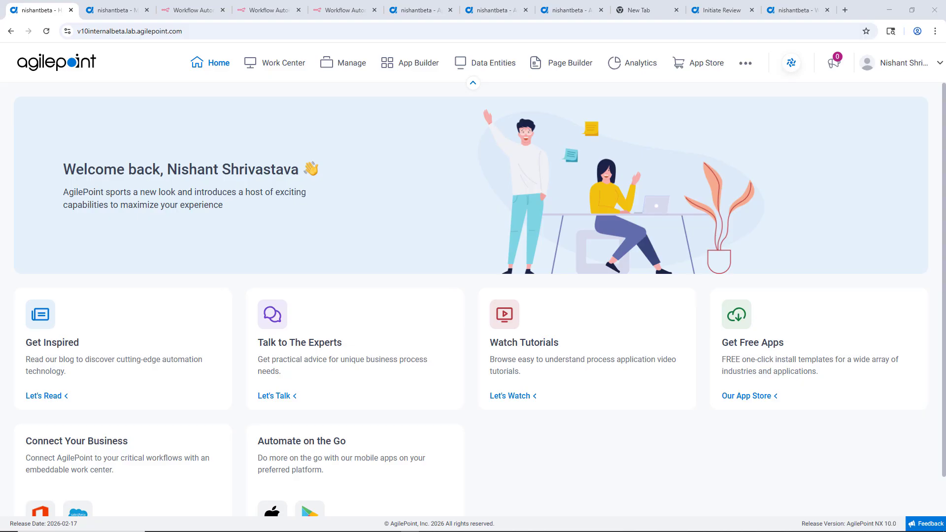
- In the management area, open the existing n8n global access token for editing
{"action": "left_click", "coordinate": [116, 10]}
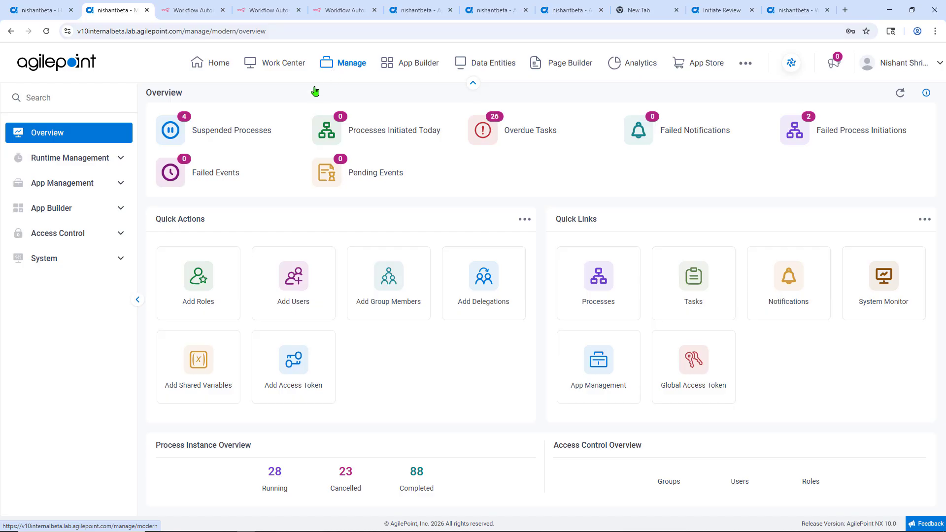
{"action": "left_click", "coordinate": [127, 206]}
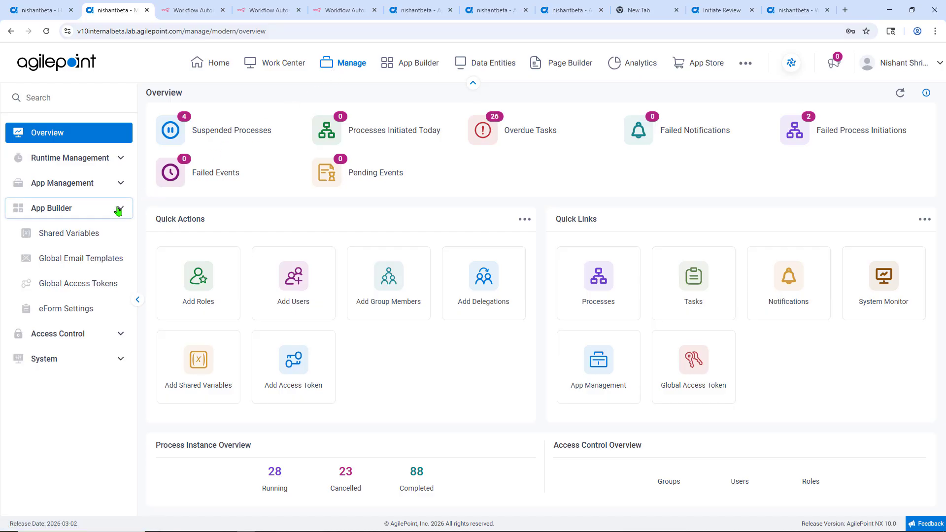
{"action": "left_click", "coordinate": [99, 290]}
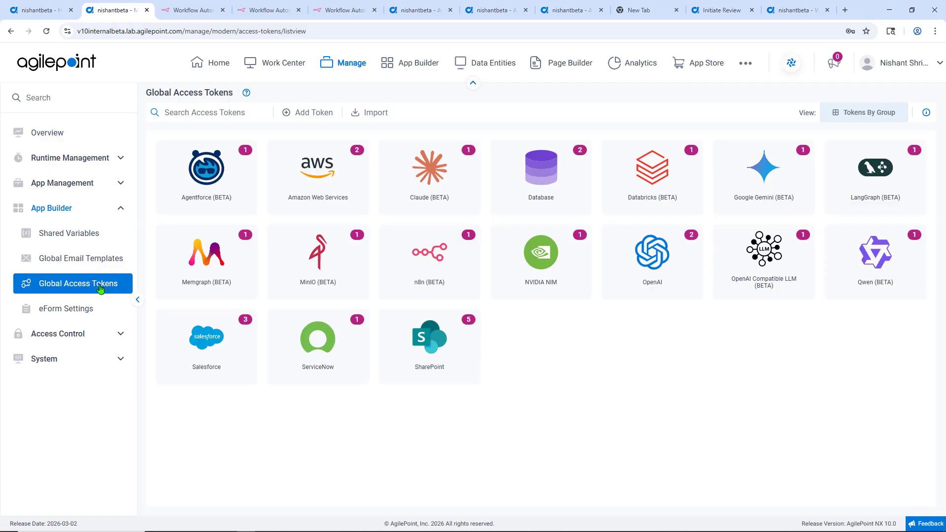
{"action": "left_click", "coordinate": [437, 279]}
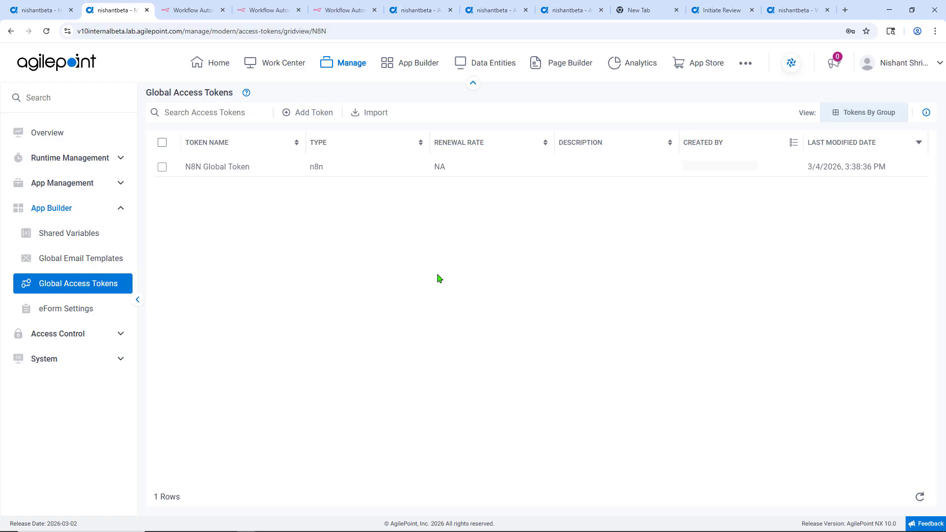
{"action": "left_click", "coordinate": [161, 168]}
{"action": "left_click", "coordinate": [463, 115]}
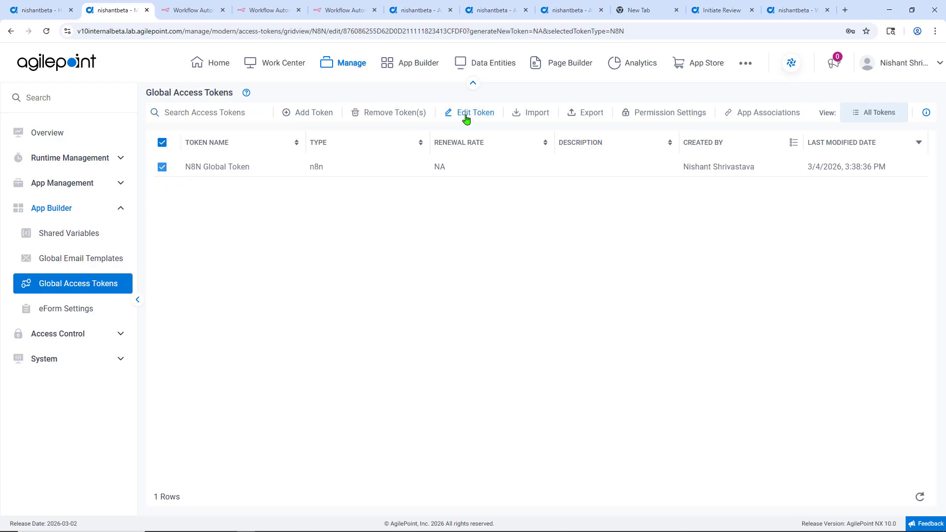
{"action": "left_click", "coordinate": [510, 283]}
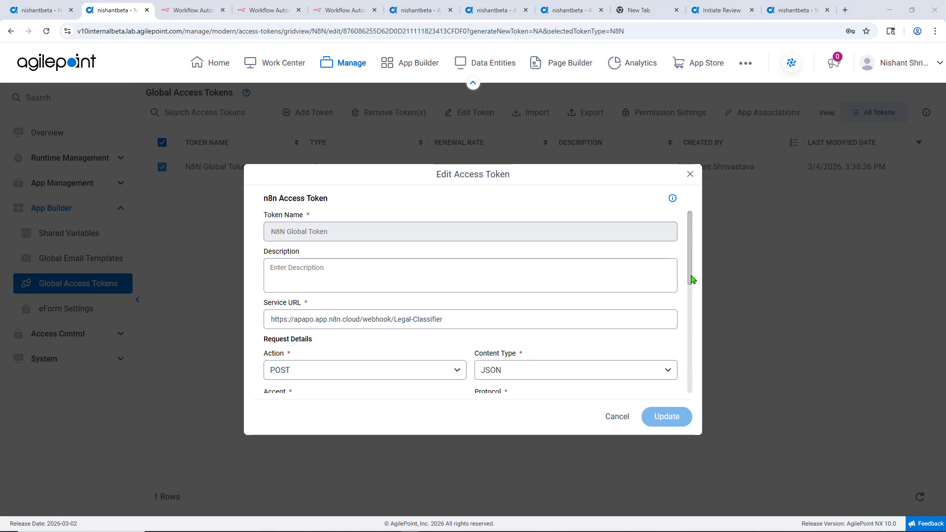
- Compare the access token's service URL with the production URL of the n8n Webhook node
{"action": "mouse_move", "coordinate": [691, 280]}
{"action": "left_mouse_down"}
{"action": "mouse_move", "coordinate": [691, 346]}
{"action": "mouse_move", "coordinate": [687, 265]}
{"action": "left_mouse_up"}
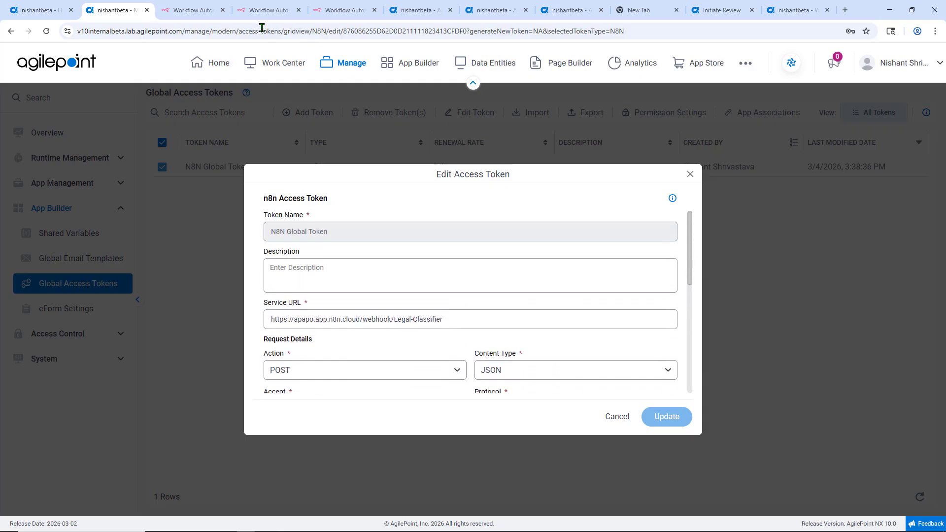
{"action": "left_click", "coordinate": [191, 10]}
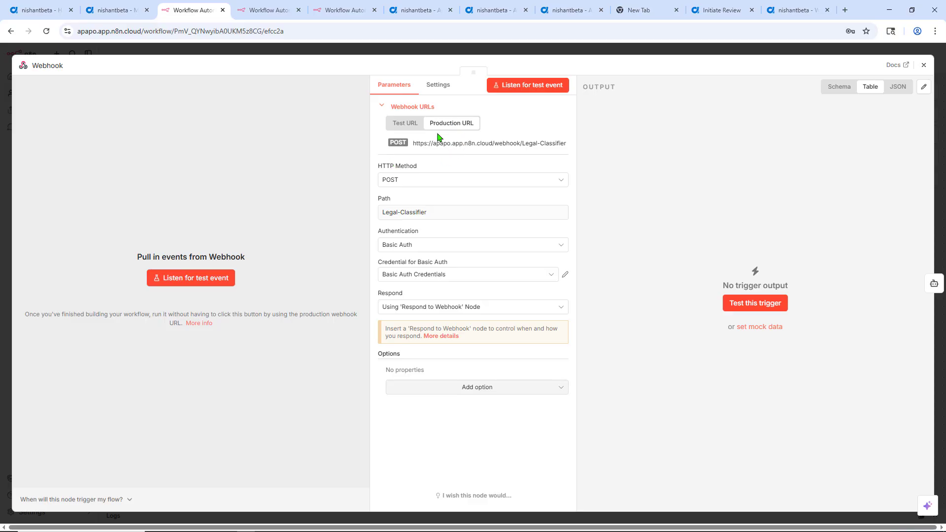
{"action": "left_click", "coordinate": [108, 13]}
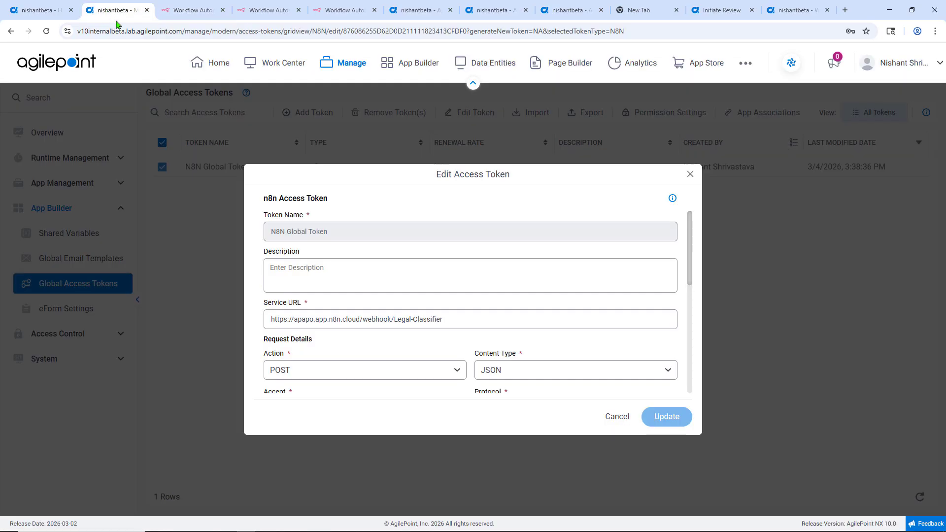
{"action": "left_click", "coordinate": [445, 318]}
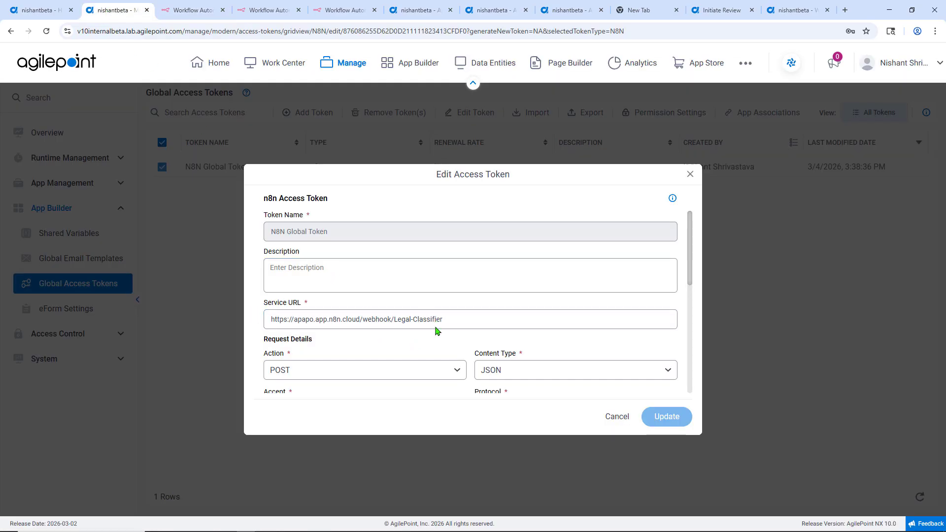
- Review the token's request details, from action and content type down to timeouts and authentication
{"action": "scroll", "coordinate": [375, 335], "scroll_direction": "down", "scroll_amount": 2}
{"action": "scroll", "coordinate": [374, 337], "scroll_direction": "up", "scroll_amount": 1}
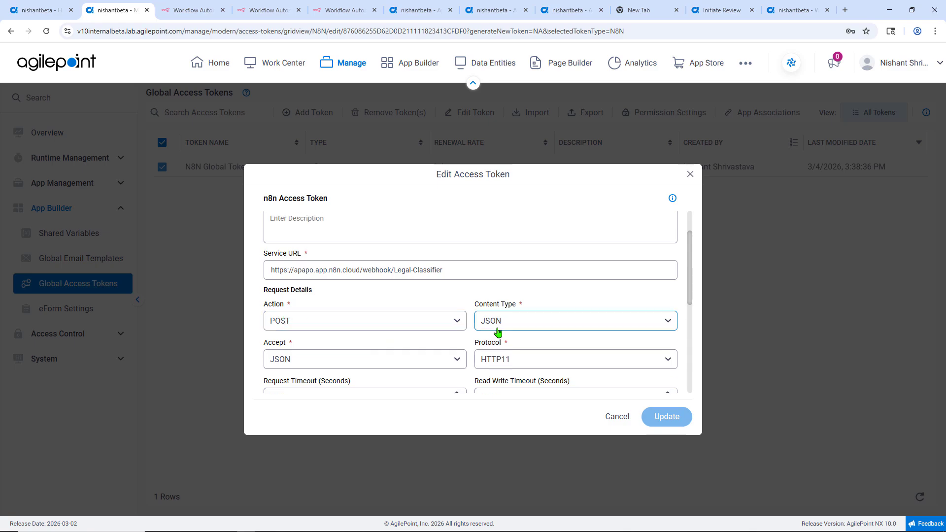
{"action": "scroll", "coordinate": [499, 333], "scroll_direction": "down", "scroll_amount": 3}
{"action": "scroll", "coordinate": [498, 333], "scroll_direction": "down", "scroll_amount": 2}
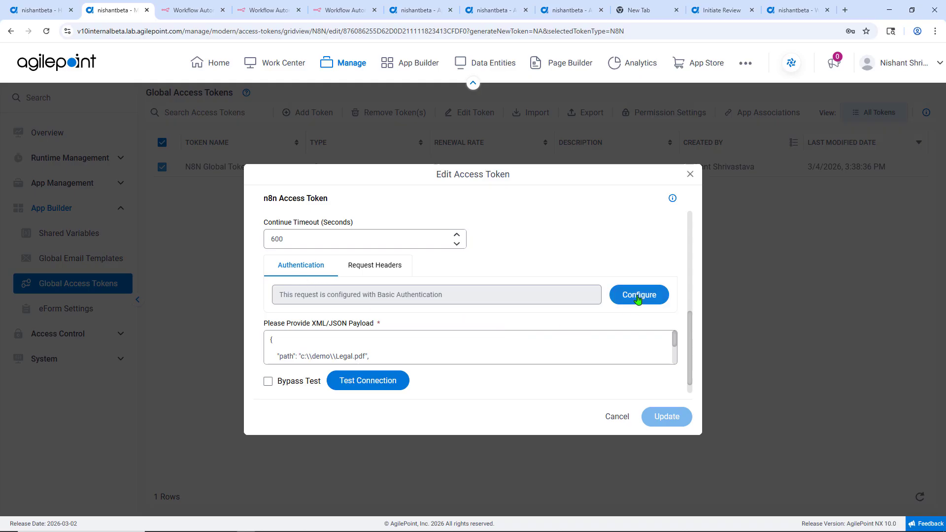
- Examine the token's Basic authentication setup alongside the Webhook node's Basic Auth credential in n8n, leaving both unchanged
{"action": "left_click", "coordinate": [639, 295]}
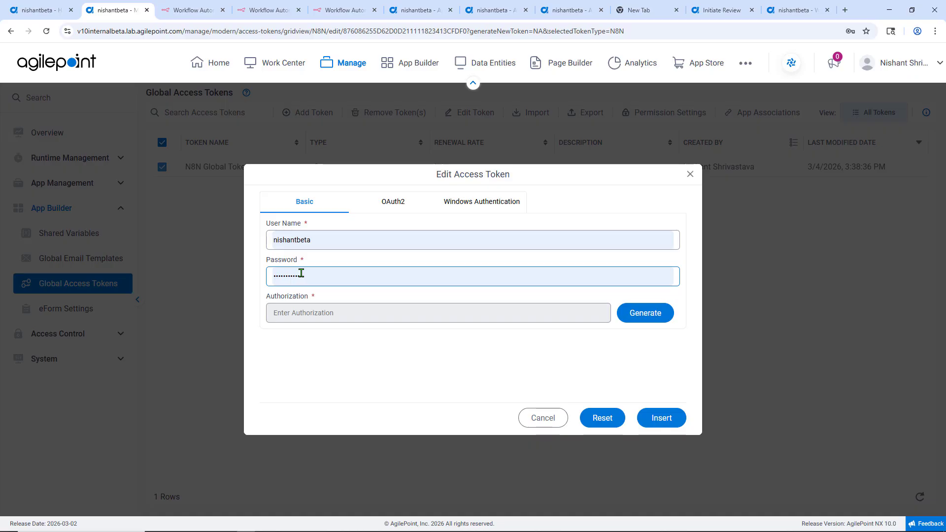
{"action": "left_click", "coordinate": [183, 11]}
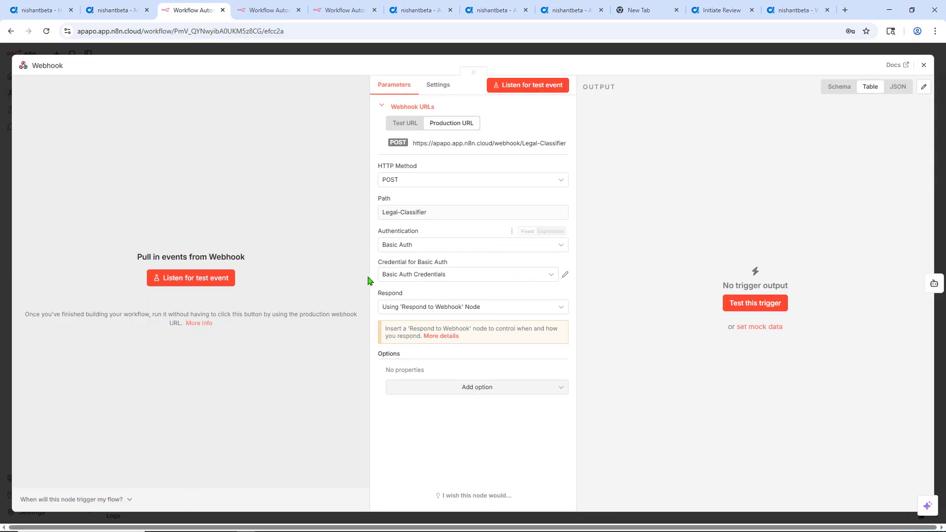
{"action": "left_click", "coordinate": [565, 274]}
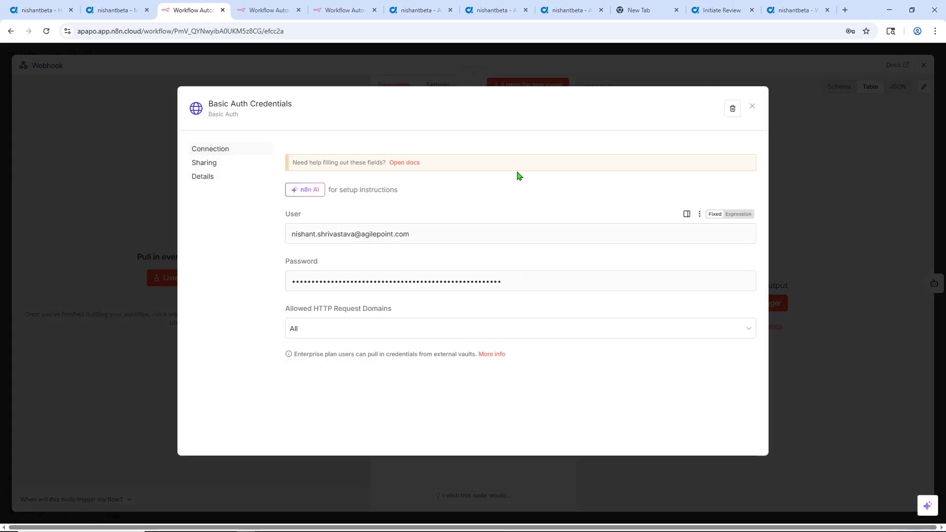
{"action": "left_click", "coordinate": [754, 107]}
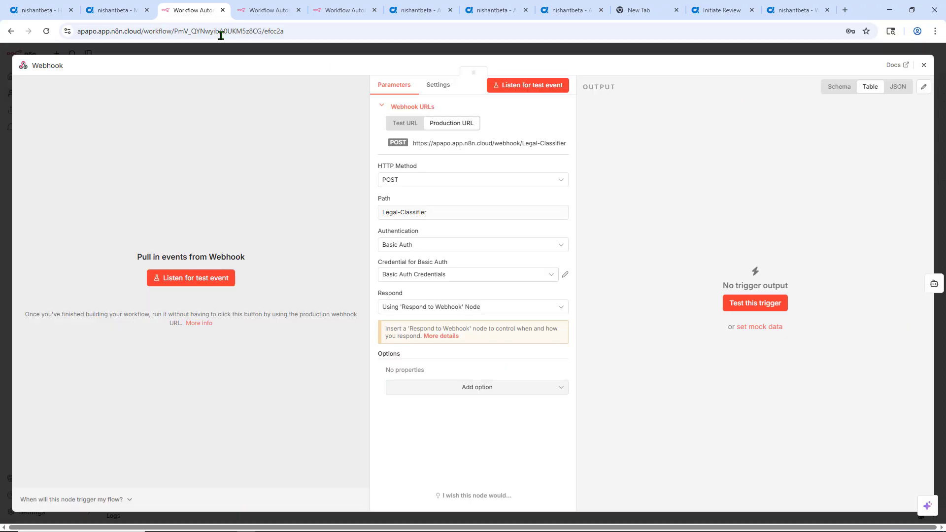
{"action": "left_click", "coordinate": [118, 10]}
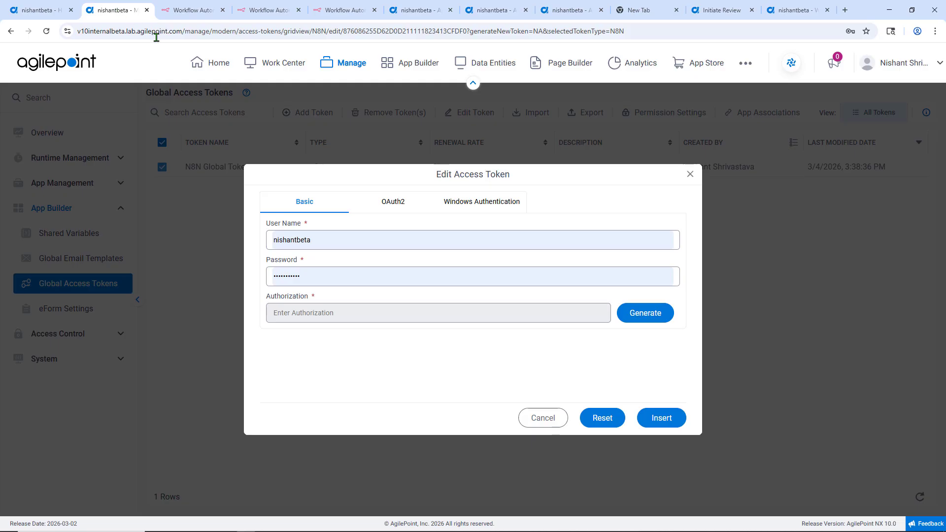
{"action": "left_click", "coordinate": [553, 423]}
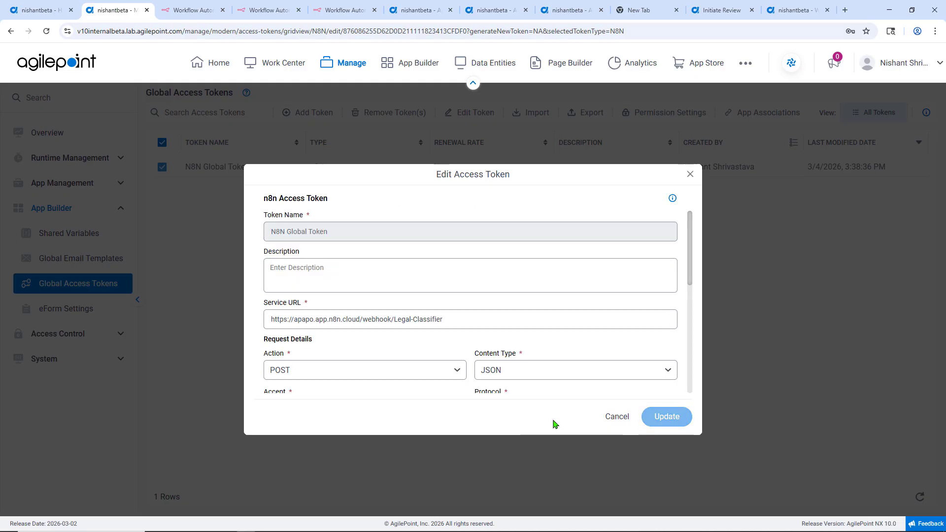
- Review the token's JSON payload and connection test options, and close the token without updating it
{"action": "left_click_drag", "start_coordinate": [688, 256], "coordinate": [692, 375]}
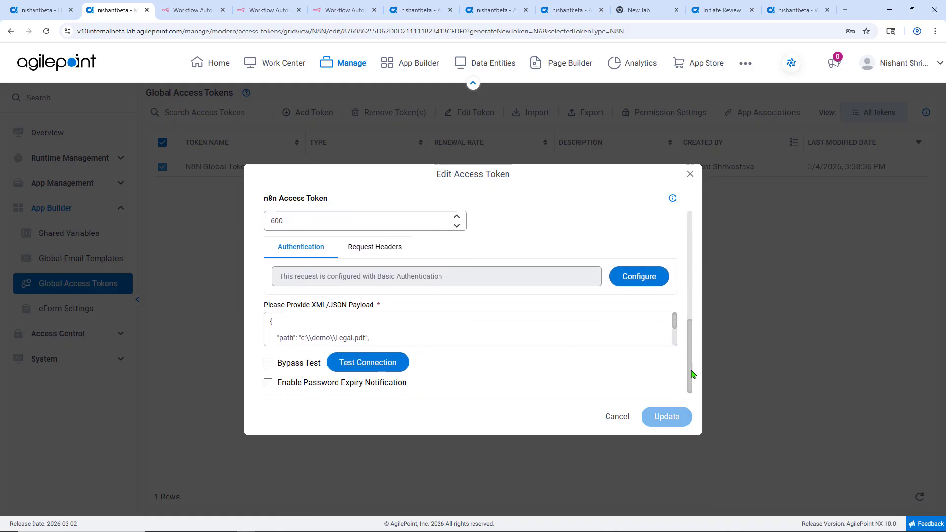
{"action": "left_click", "coordinate": [338, 340]}
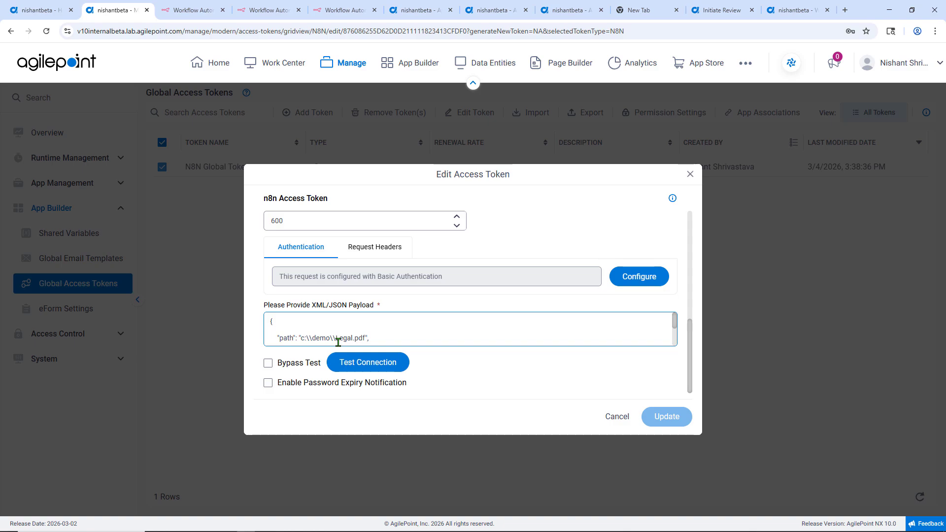
{"action": "left_click", "coordinate": [344, 363]}
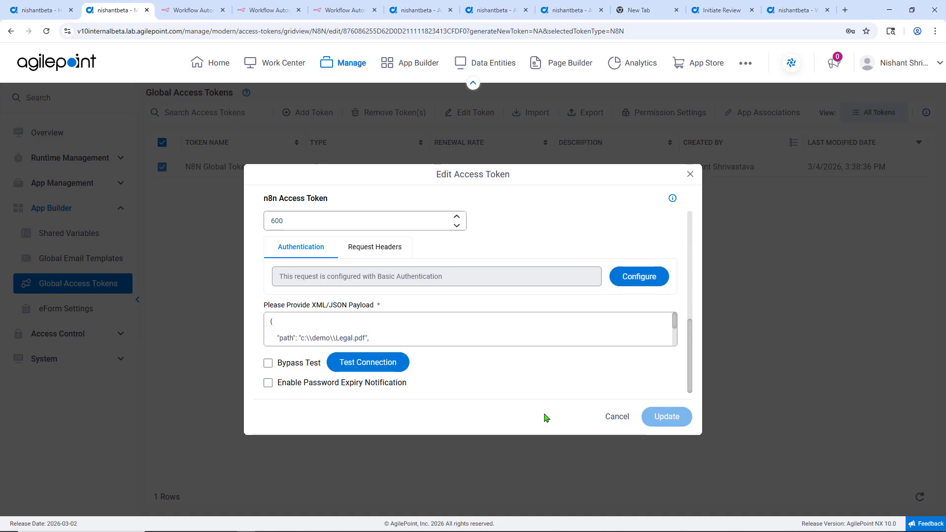
{"action": "left_click", "coordinate": [691, 175]}
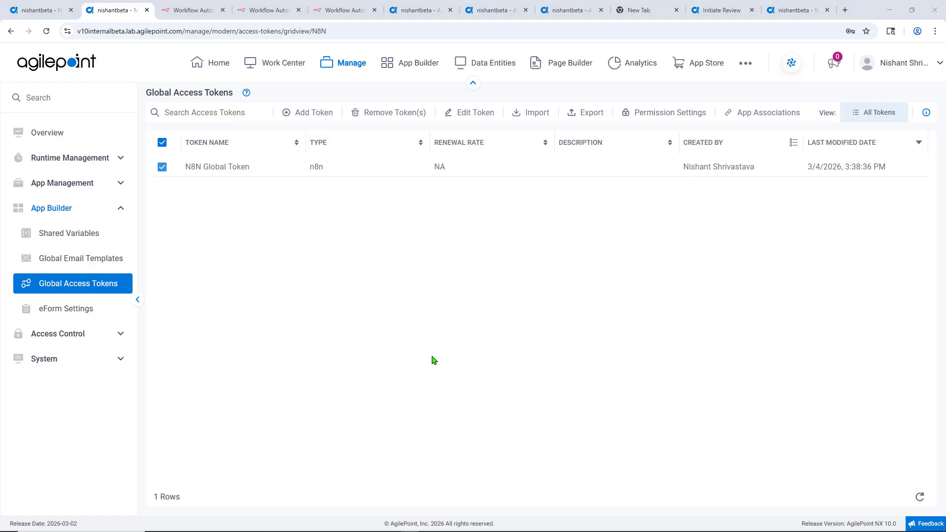
- View the Document Classification, SOW Agreement and License Agreement workflows in n8n
{"action": "left_click", "coordinate": [190, 12]}
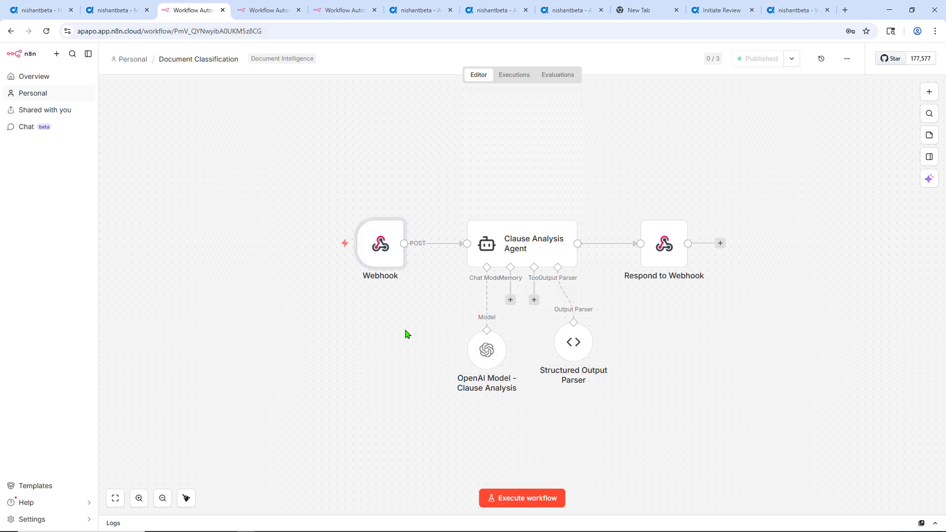
{"action": "left_click", "coordinate": [261, 9]}
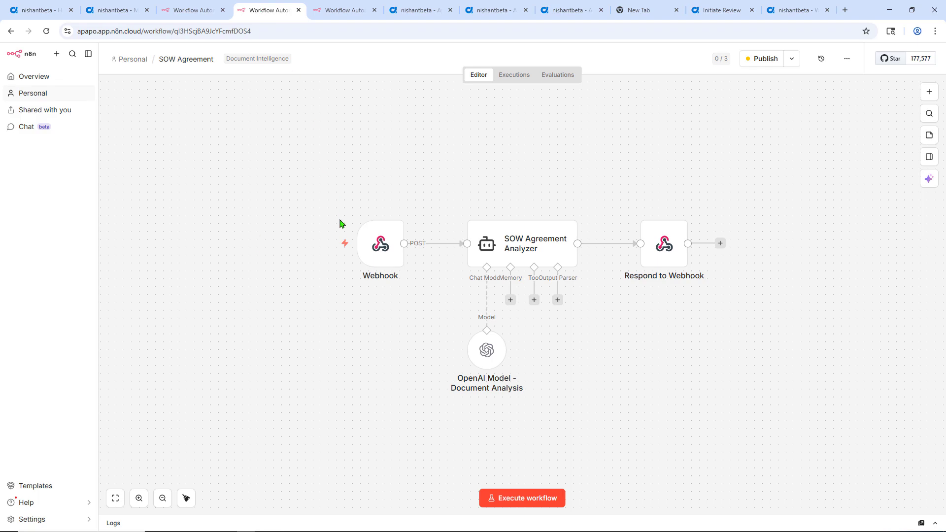
{"action": "mouse_move", "coordinate": [341, 225]}
{"action": "left_click", "coordinate": [341, 7]}
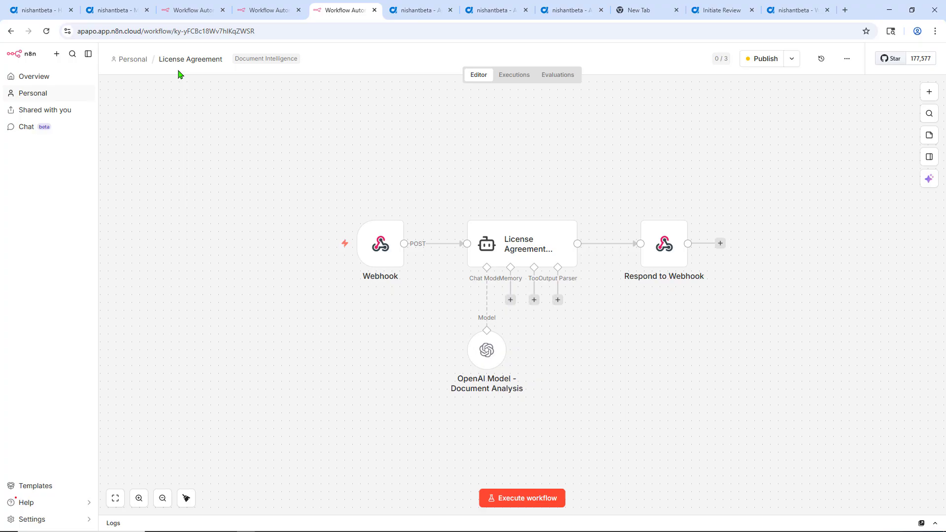
- Switch to the Document Intelligence - n8n process in AgilePoint and list the n8n activities and control towers available
{"action": "left_click", "coordinate": [407, 11]}
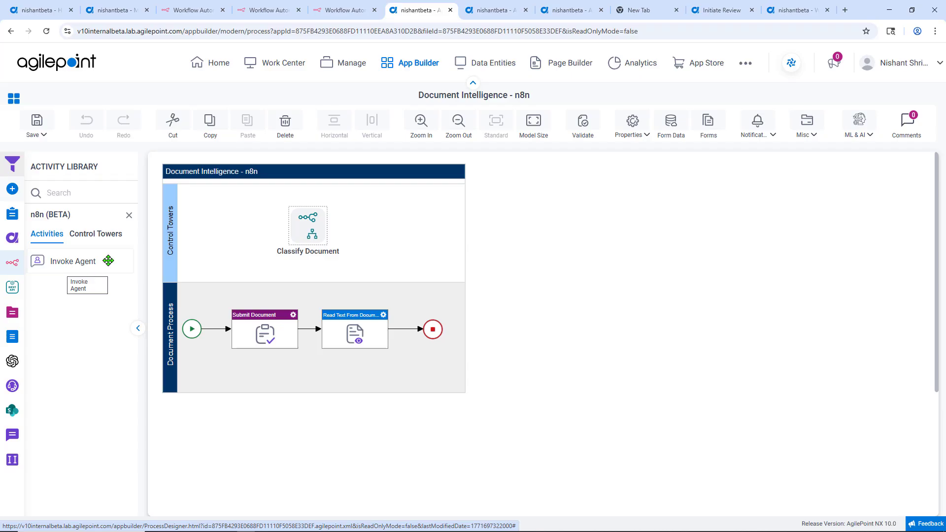
{"action": "left_click", "coordinate": [101, 235]}
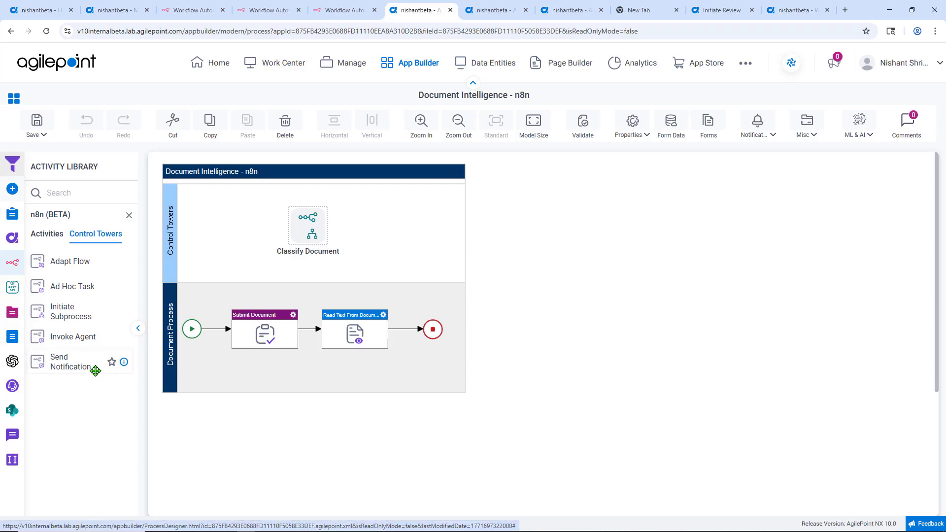
{"action": "left_click", "coordinate": [348, 424]}
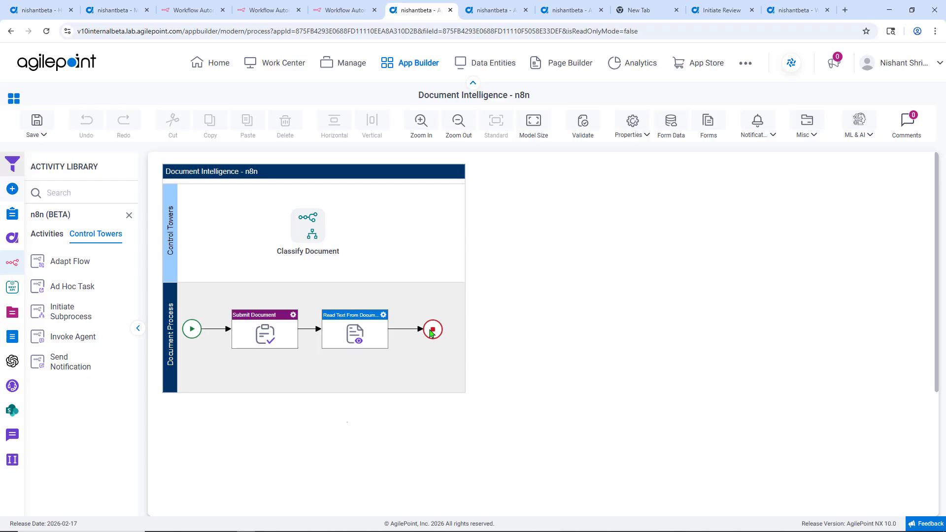
- Open the Classify Document subprocess configuration and examine its n8n token, triggering event and trigger condition rules
{"action": "double_click", "coordinate": [319, 242]}
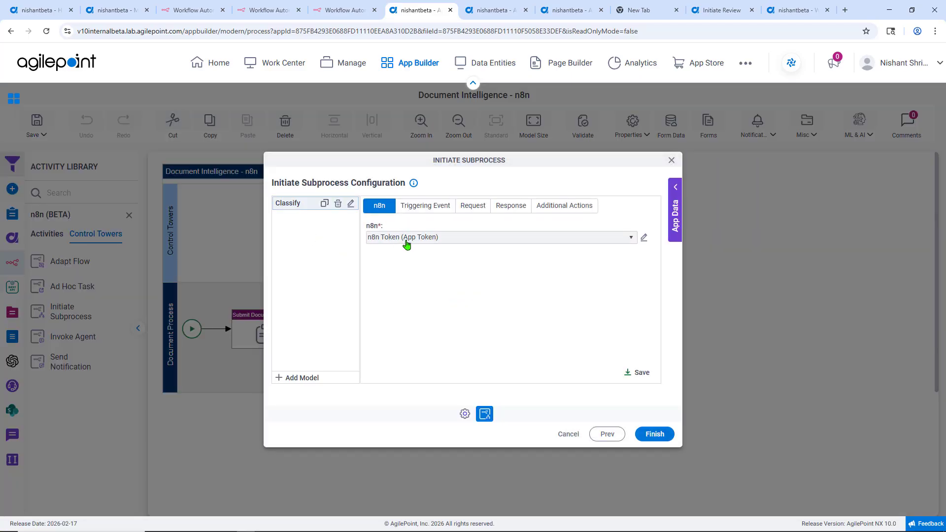
{"action": "left_click", "coordinate": [418, 207]}
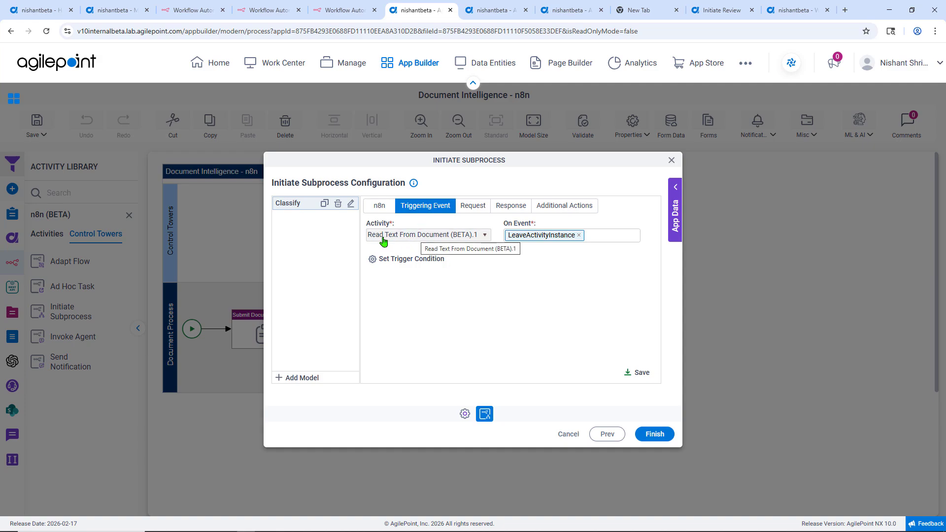
{"action": "left_click", "coordinate": [403, 260]}
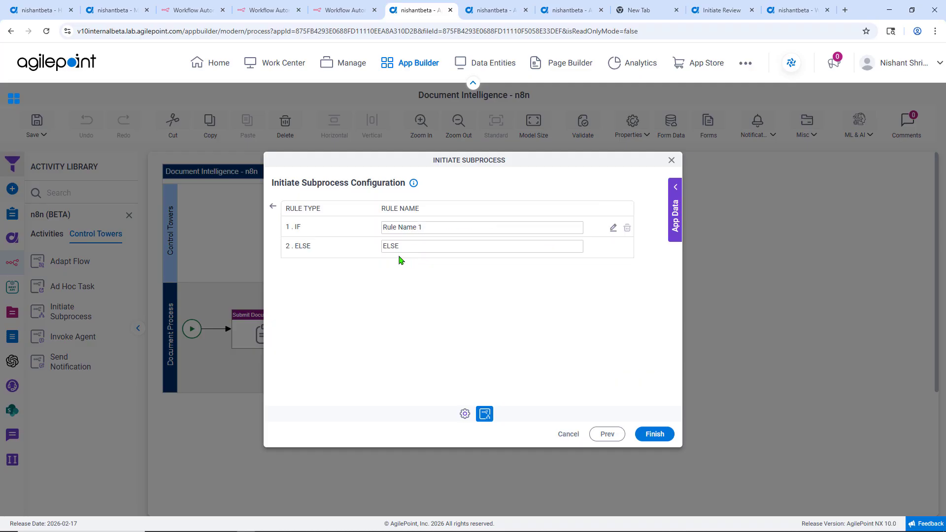
{"action": "left_click", "coordinate": [271, 210]}
- Examine the Classify model's request payload and how its schema is mapped to process fields
{"action": "left_click", "coordinate": [473, 210]}
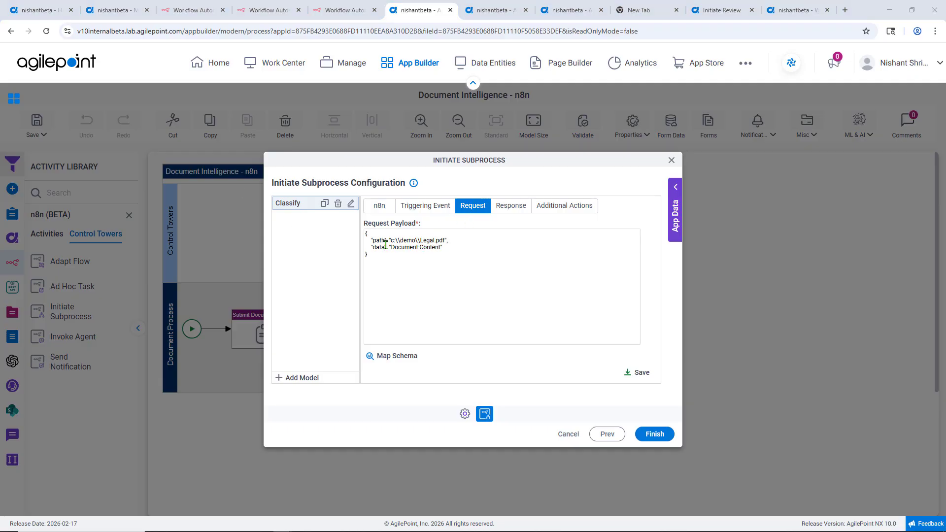
{"action": "left_click", "coordinate": [395, 357]}
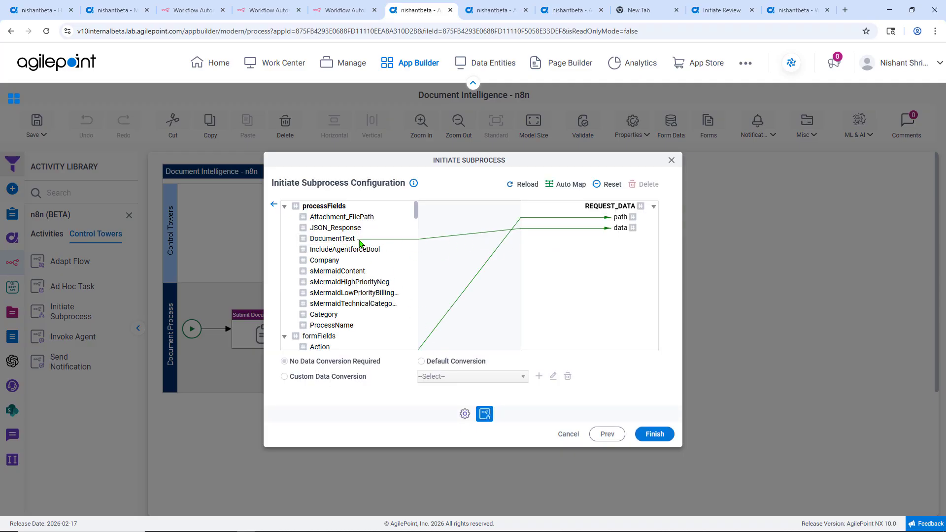
{"action": "left_click", "coordinate": [274, 205]}
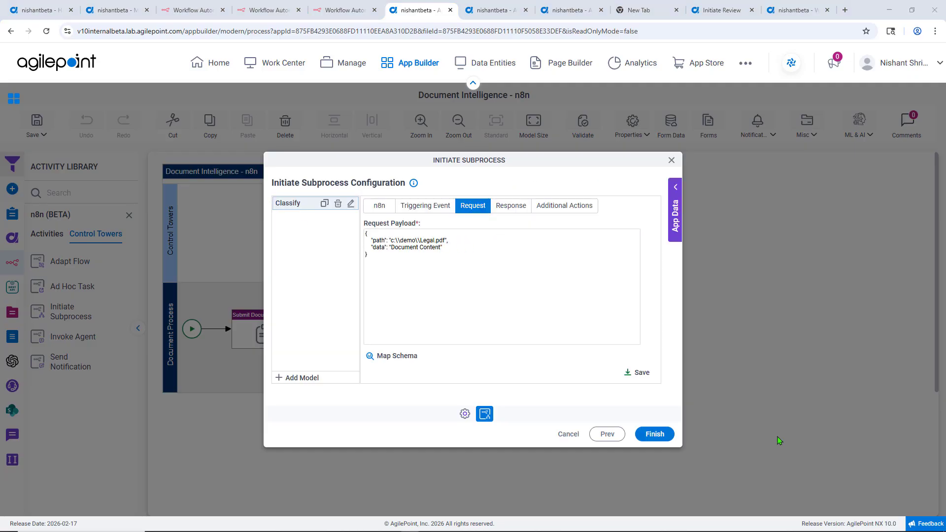
- Examine the Classify model's response payload, including its ProcessName entry, and how its schema is mapped to process fields
{"action": "left_click", "coordinate": [513, 208]}
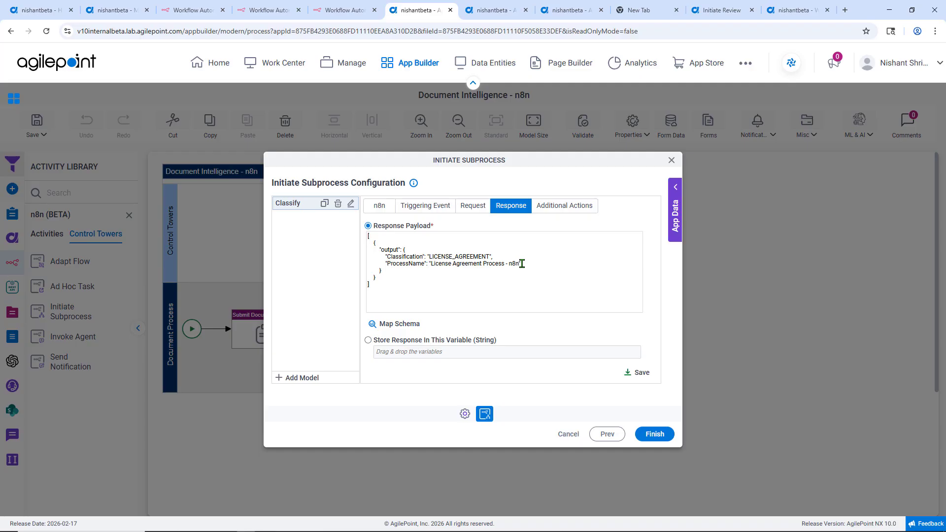
{"action": "left_click_drag", "start_coordinate": [532, 264], "coordinate": [383, 263]}
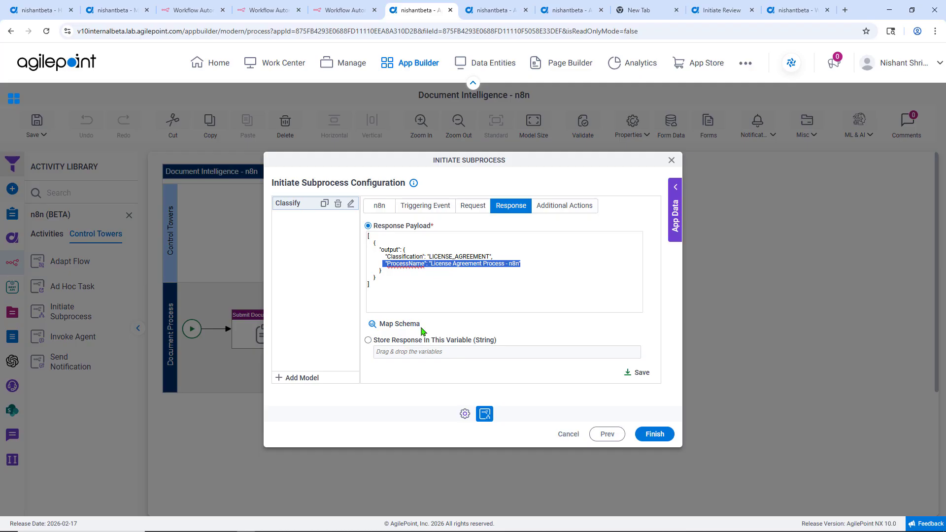
{"action": "left_click", "coordinate": [399, 325]}
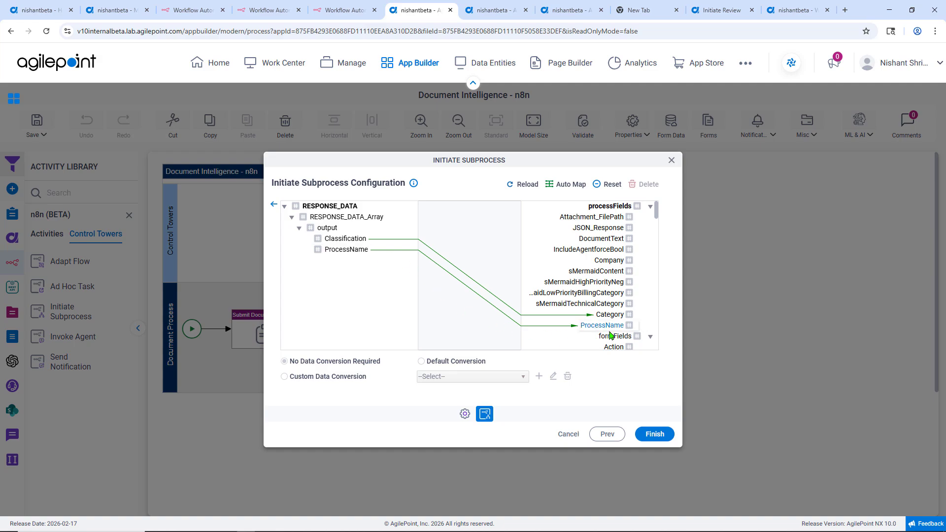
{"action": "left_click", "coordinate": [274, 204]}
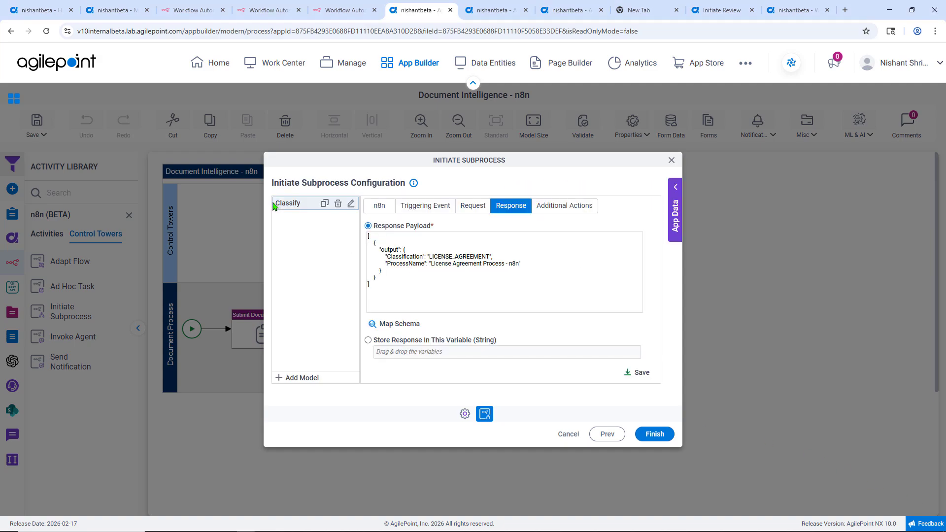
- Examine the Classify model's additional actions and the Documents Identification rule of its action trigger condition, and finish the configuration
{"action": "left_click", "coordinate": [564, 207]}
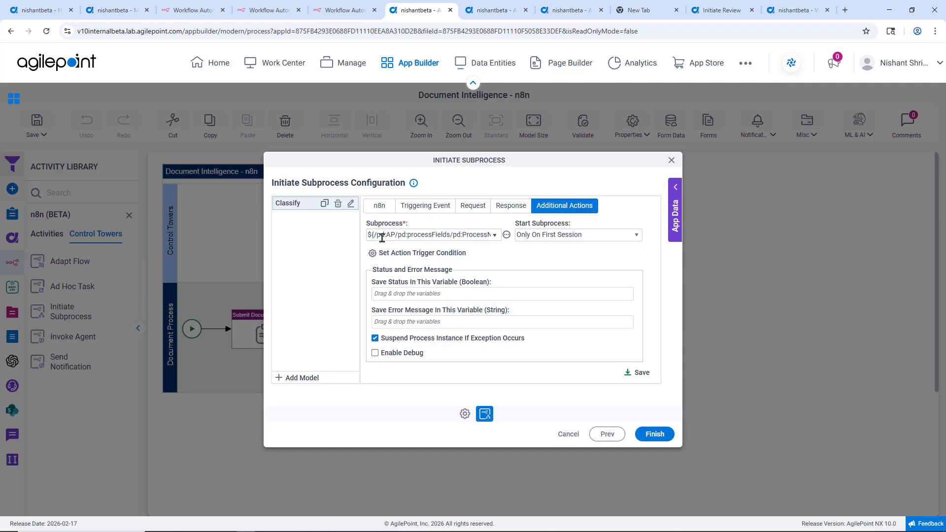
{"action": "left_click", "coordinate": [430, 254]}
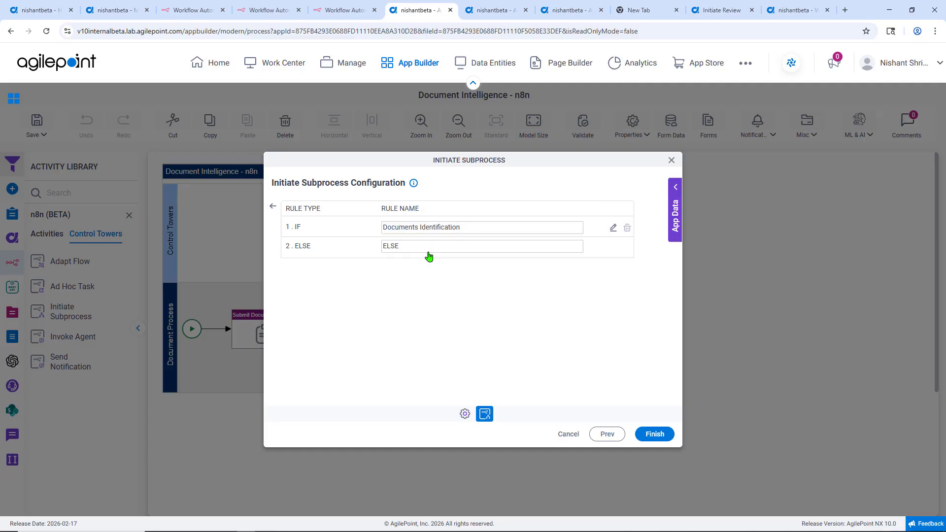
{"action": "left_click", "coordinate": [613, 228]}
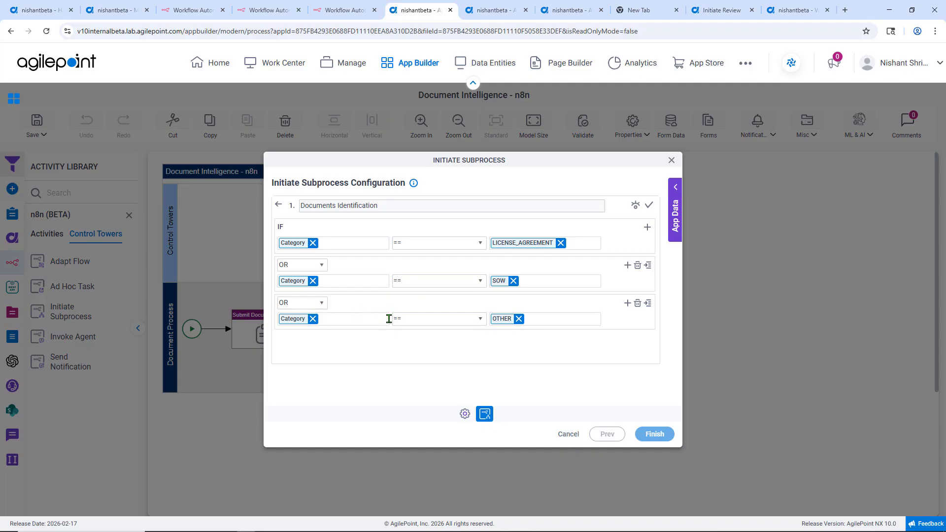
{"action": "left_click", "coordinate": [277, 207]}
{"action": "left_click", "coordinate": [275, 208]}
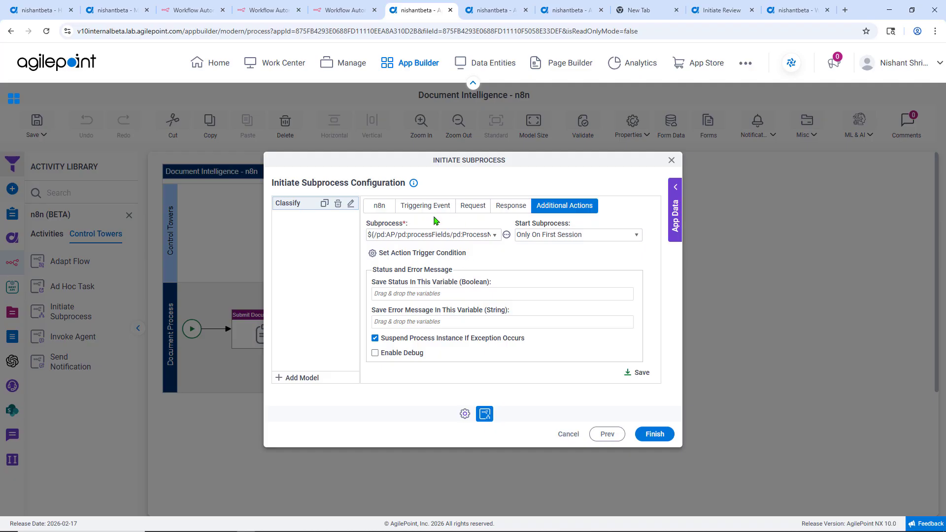
{"action": "left_click", "coordinate": [654, 434]}
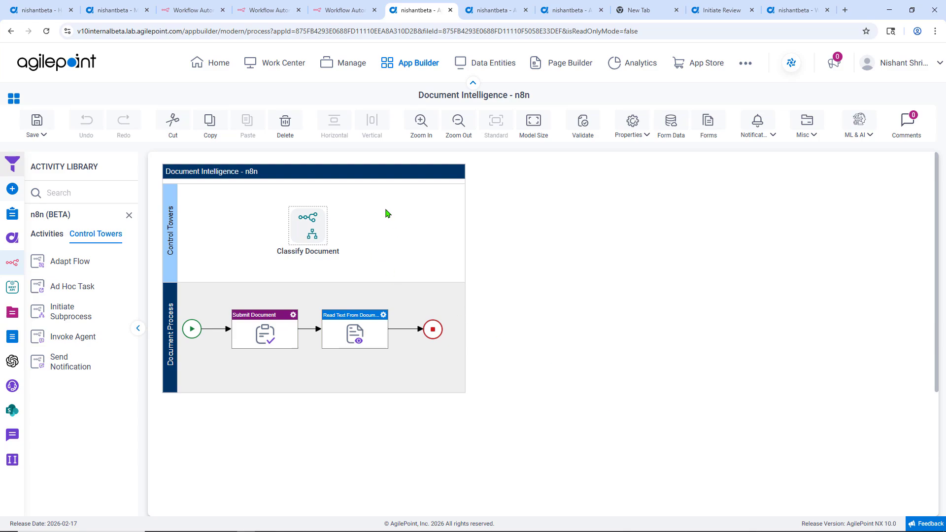
- Switch to the License Agreement Process - n8n and examine its license agreement Invoke Agent activity's request payload and schema mapping
{"action": "left_click", "coordinate": [506, 11]}
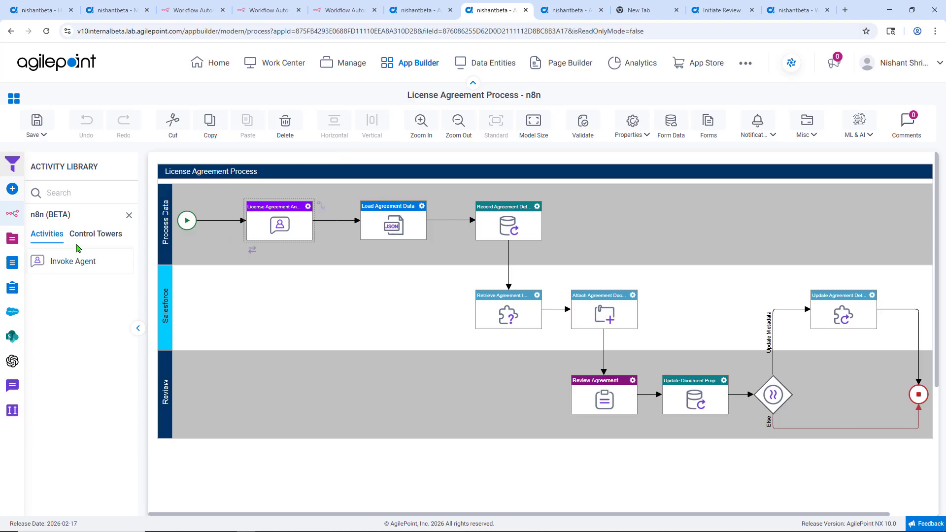
{"action": "double_click", "coordinate": [282, 227]}
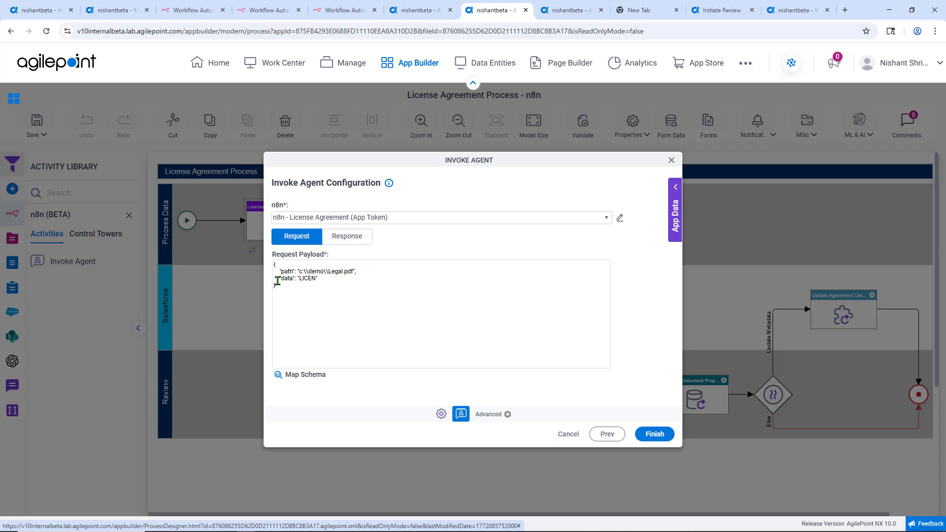
{"action": "left_click", "coordinate": [315, 379]}
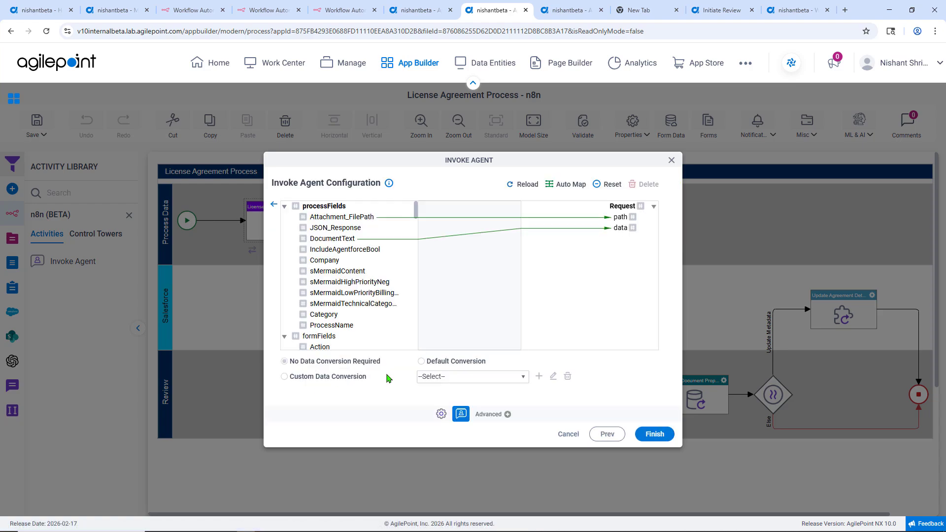
{"action": "left_click", "coordinate": [274, 205]}
- Examine the Invoke Agent activity's response payload and its schema mapping, and finish the configuration
{"action": "left_click", "coordinate": [347, 241]}
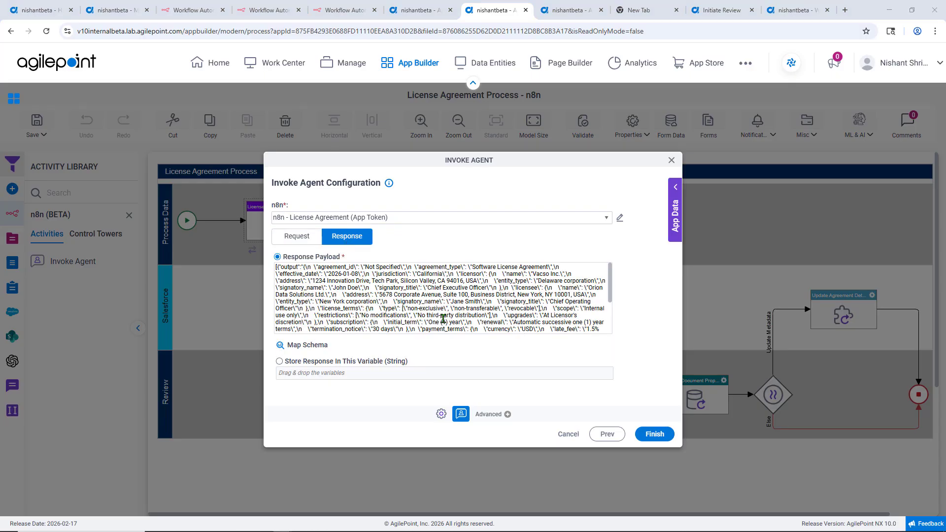
{"action": "left_click", "coordinate": [309, 348]}
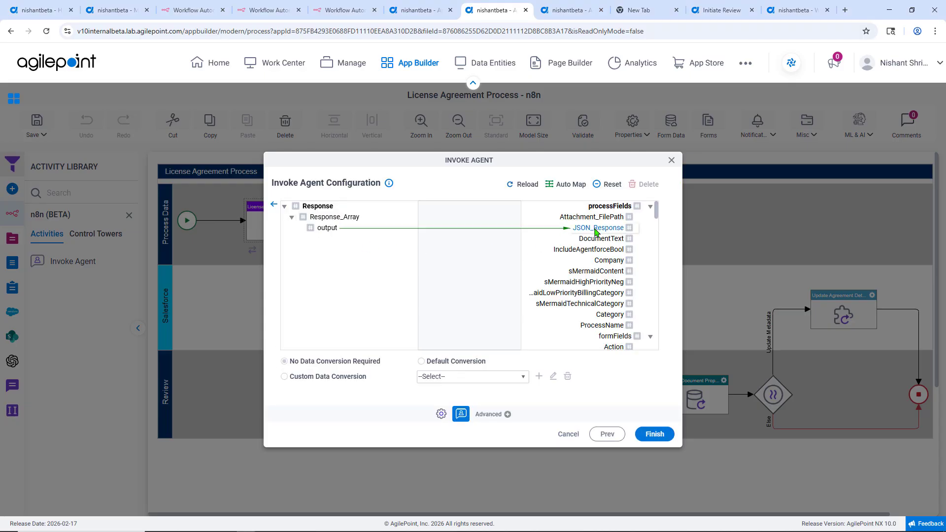
{"action": "left_click", "coordinate": [274, 205]}
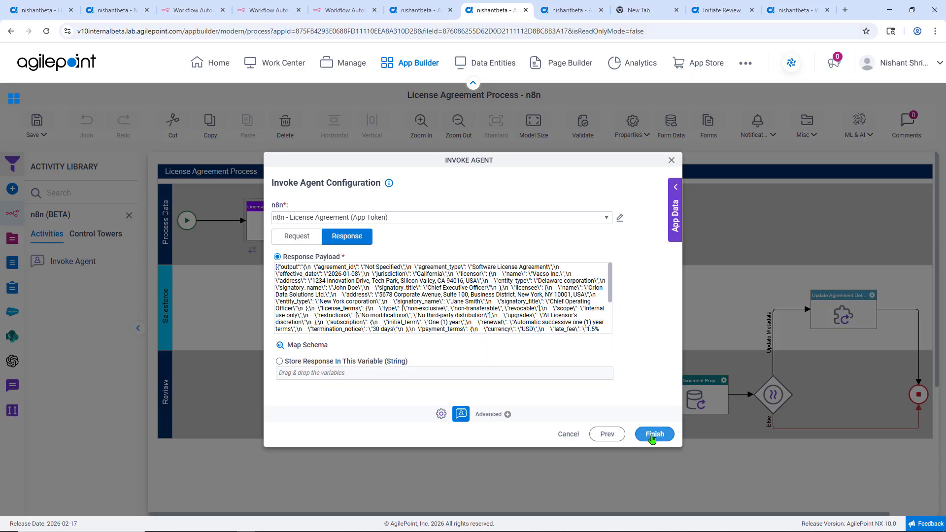
{"action": "left_click", "coordinate": [654, 434]}
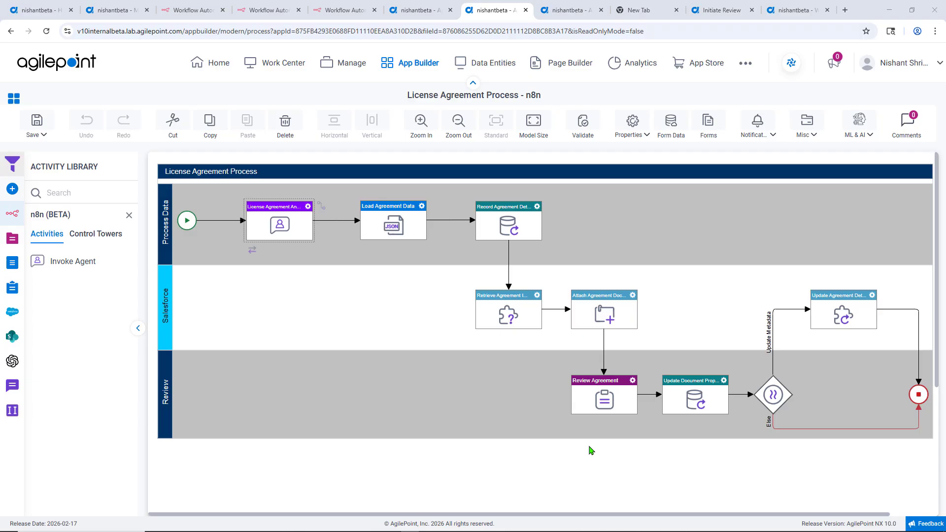
- Switch to the Document Review form, upload LicenseAgreement_Vacso2Orion.pdf and submit the form
{"action": "left_click", "coordinate": [567, 10]}
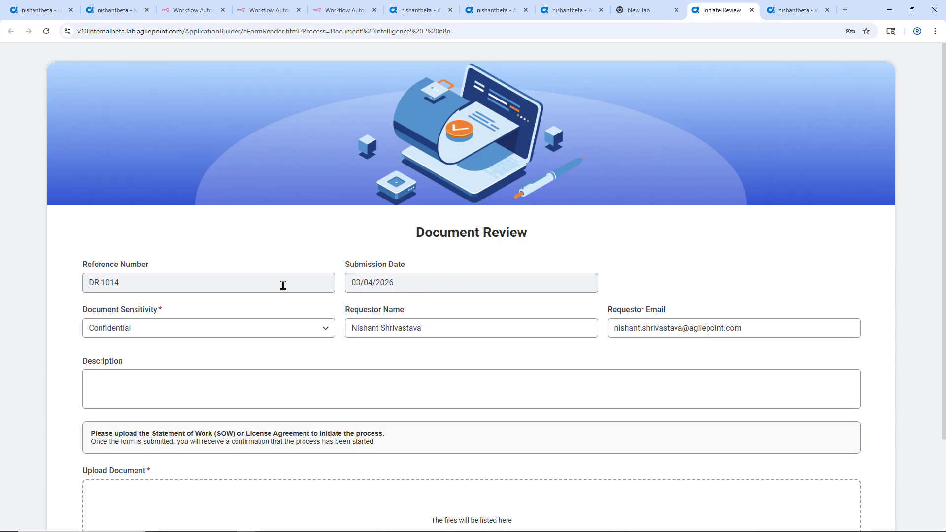
{"action": "scroll", "coordinate": [347, 387], "scroll_direction": "down", "scroll_amount": 2}
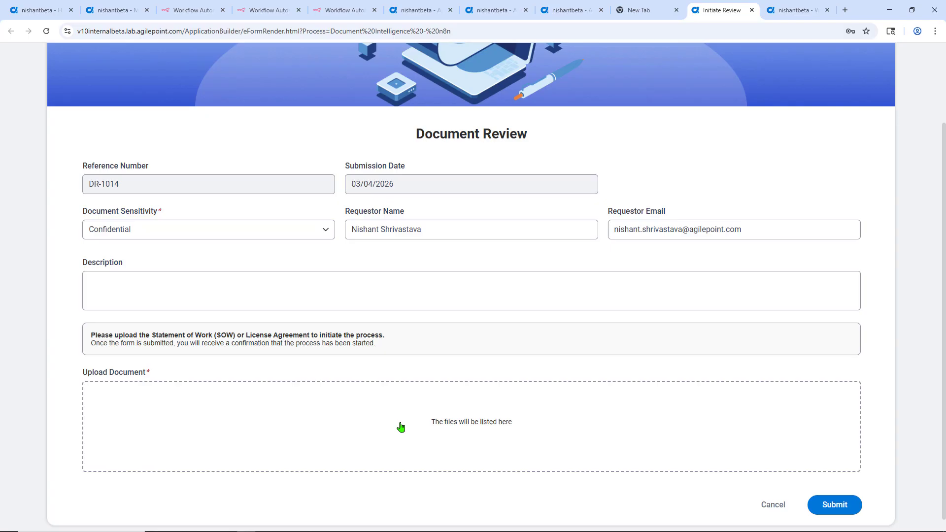
{"action": "left_click_drag", "start_coordinate": [401, 428], "coordinate": [401, 426]}
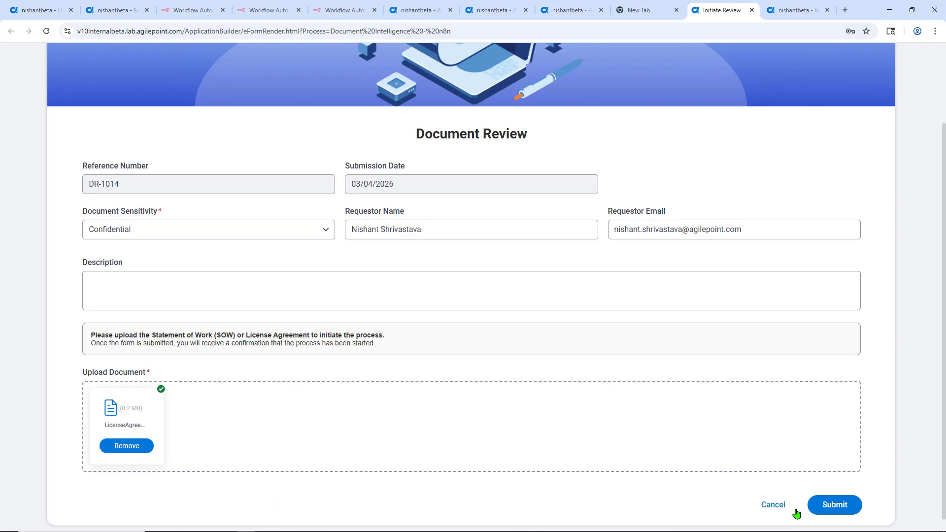
{"action": "left_click", "coordinate": [840, 508]}
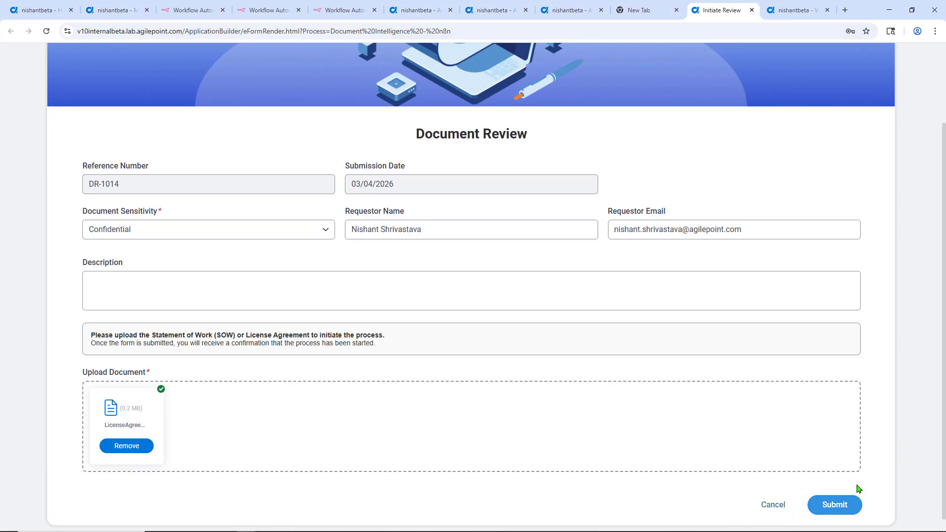
- Refresh the running processes in the Work Center and view the process diagram of the new Document Intelligence - n8n instance
{"action": "left_click", "coordinate": [791, 13]}
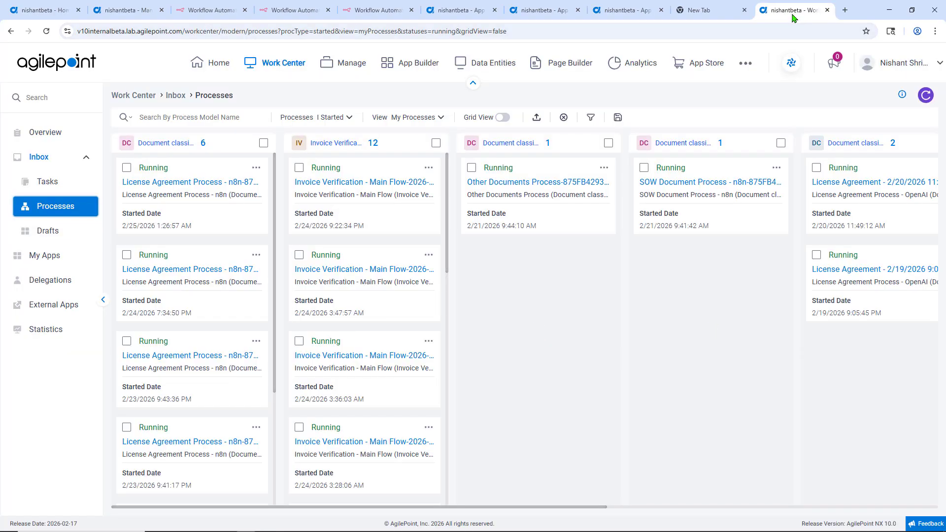
{"action": "left_click", "coordinate": [922, 97]}
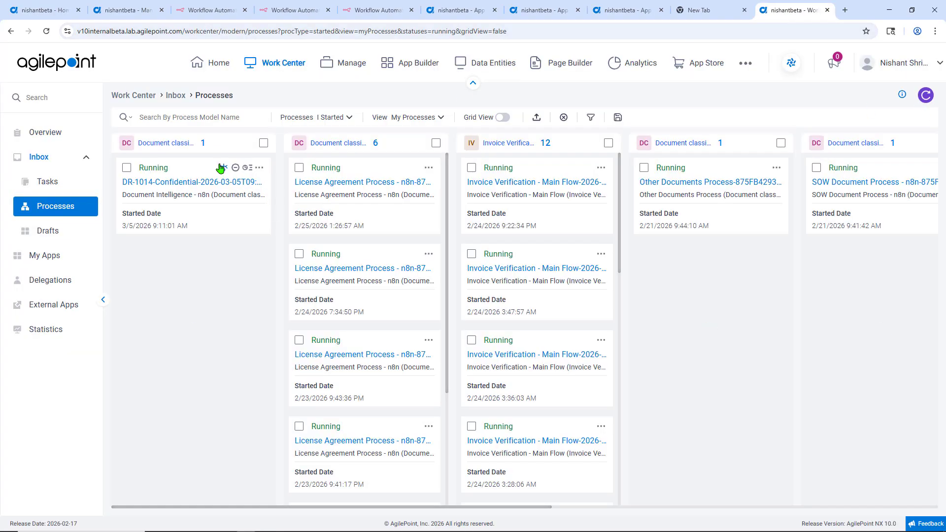
{"action": "left_click", "coordinate": [220, 168]}
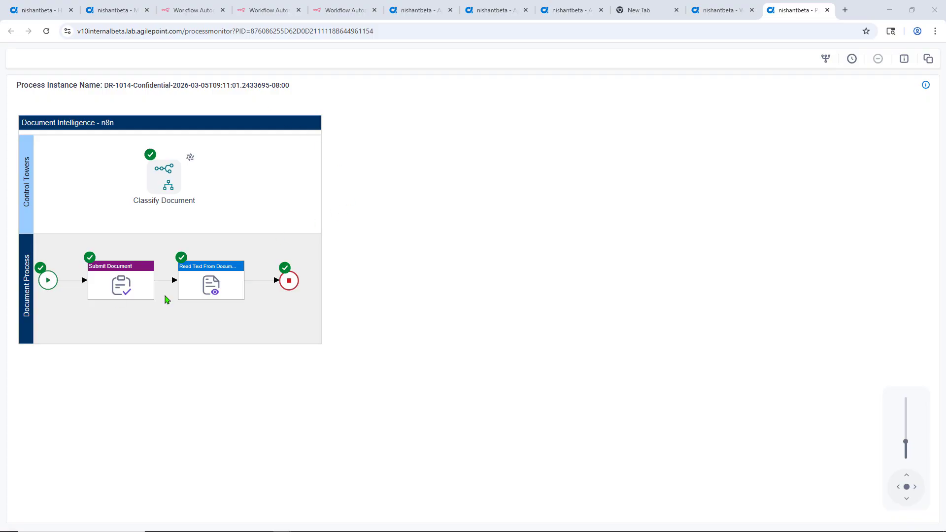
- Refresh the Work Center process list again and view the diagram of the newest License Agreement Process - n8n instance
{"action": "left_click", "coordinate": [716, 11]}
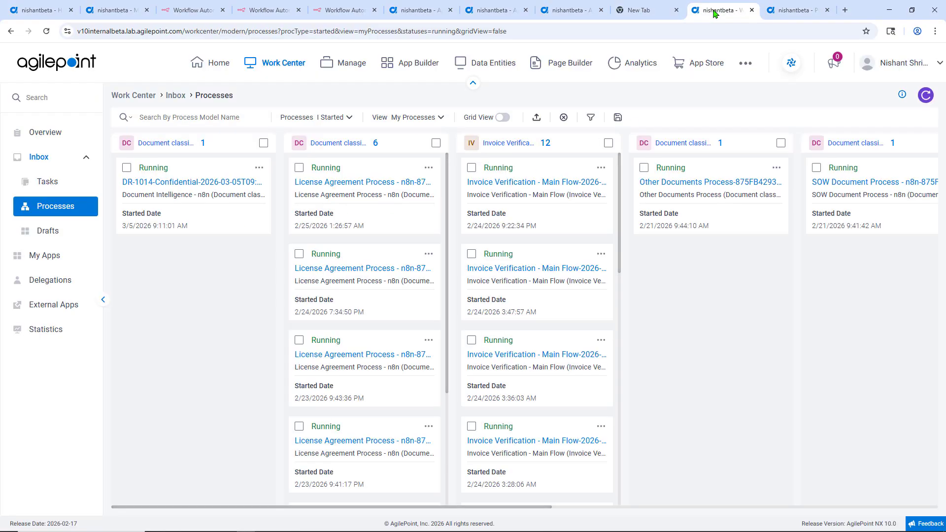
{"action": "left_click", "coordinate": [925, 96]}
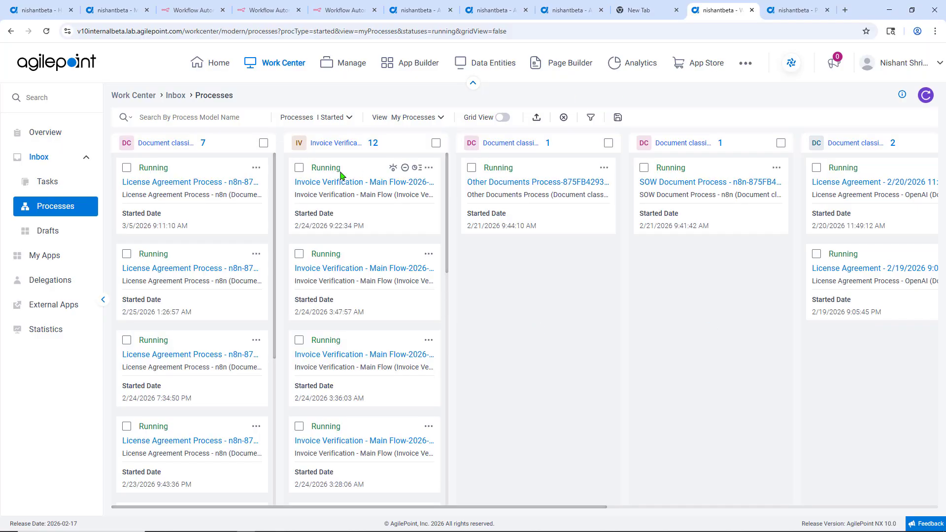
{"action": "left_click", "coordinate": [221, 168]}
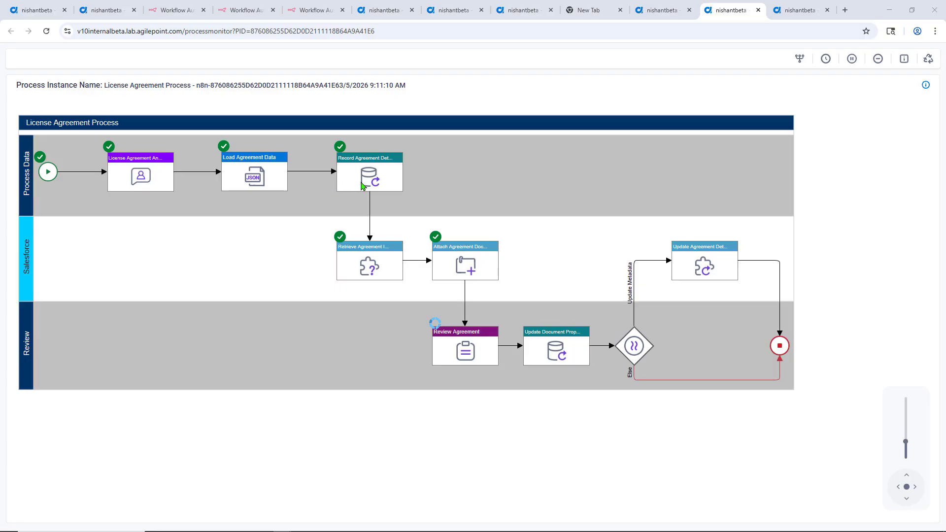
- View the participants of the Review Agreement activity and open its assigned task form
{"action": "left_click", "coordinate": [472, 347]}
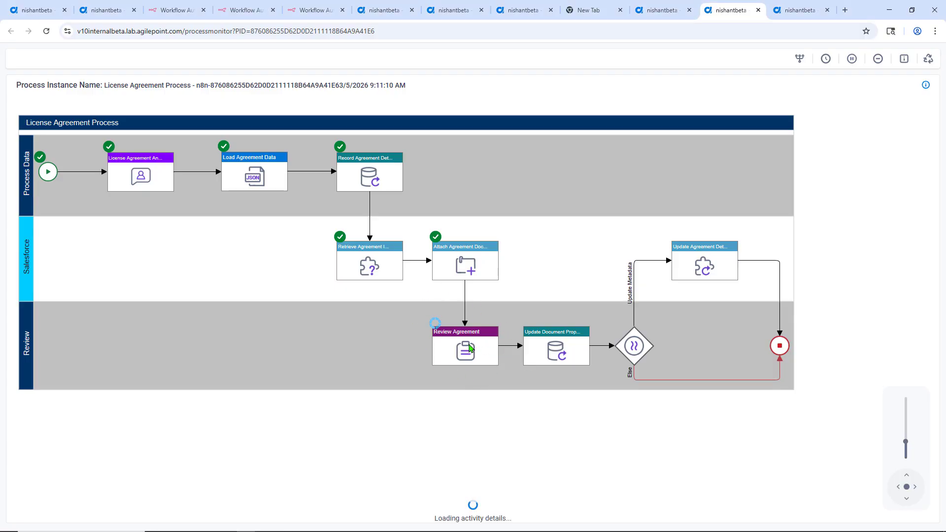
{"action": "left_click", "coordinate": [930, 260]}
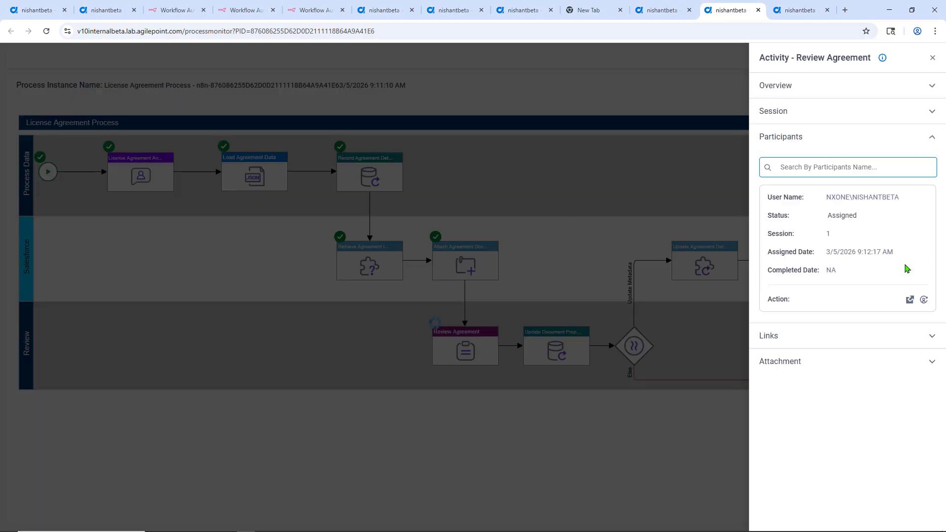
{"action": "left_click", "coordinate": [910, 300]}
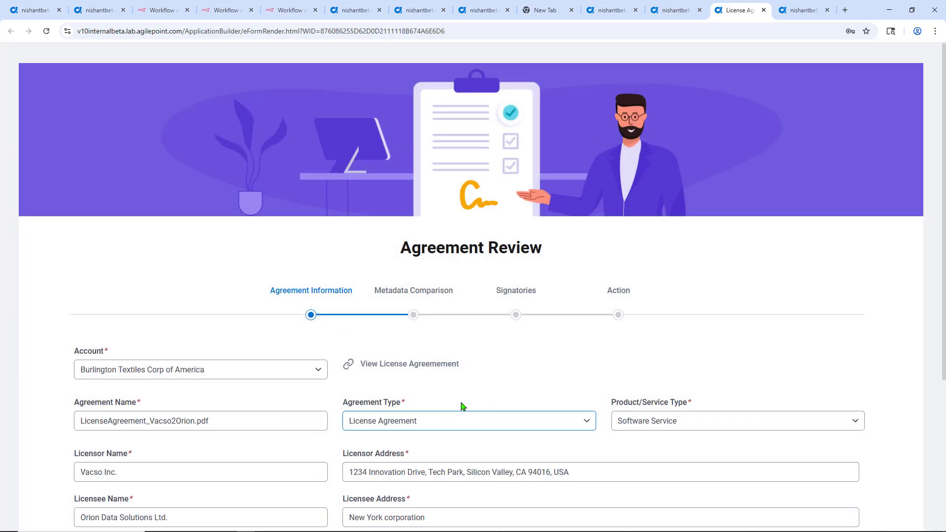
- Review the agreement information, the agreement and Salesforce metadata comparison, and the signatories in the Agreement Review form
{"action": "scroll", "coordinate": [461, 407], "scroll_direction": "down", "scroll_amount": 2}
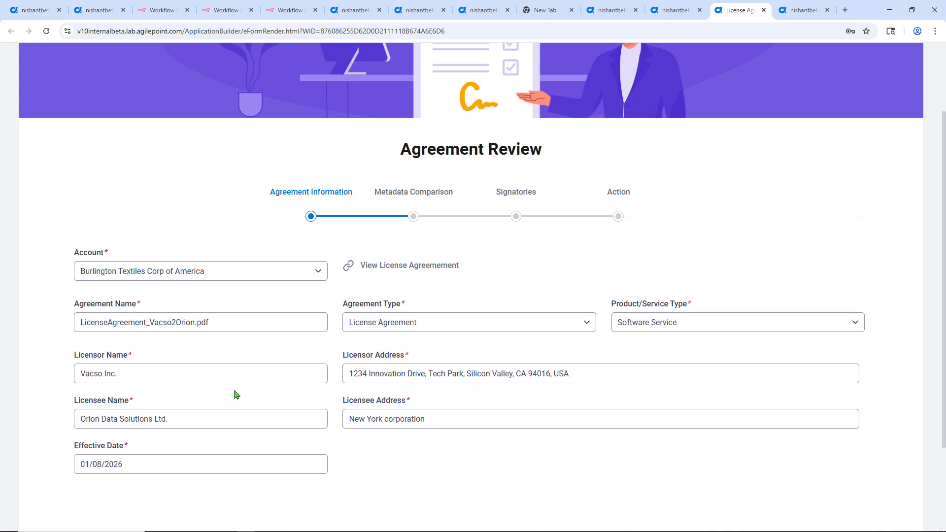
{"action": "left_click", "coordinate": [412, 195]}
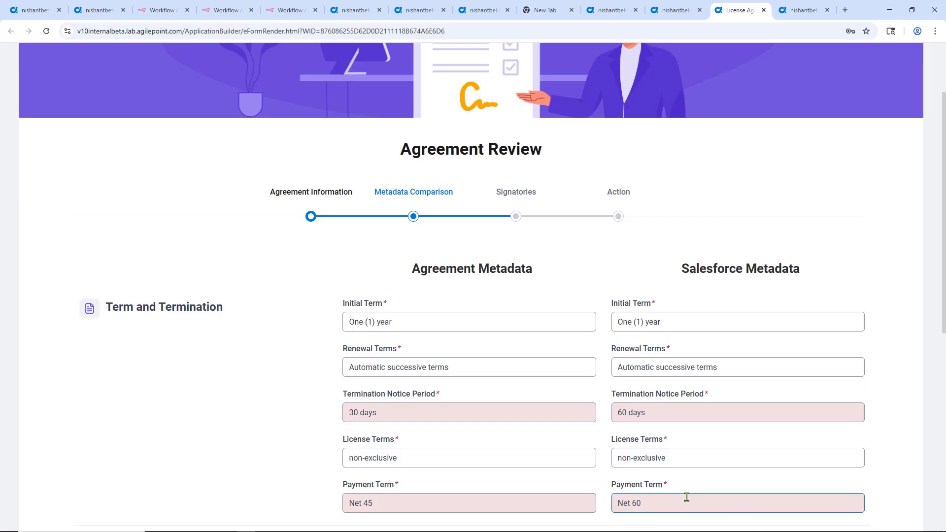
{"action": "left_click", "coordinate": [519, 191]}
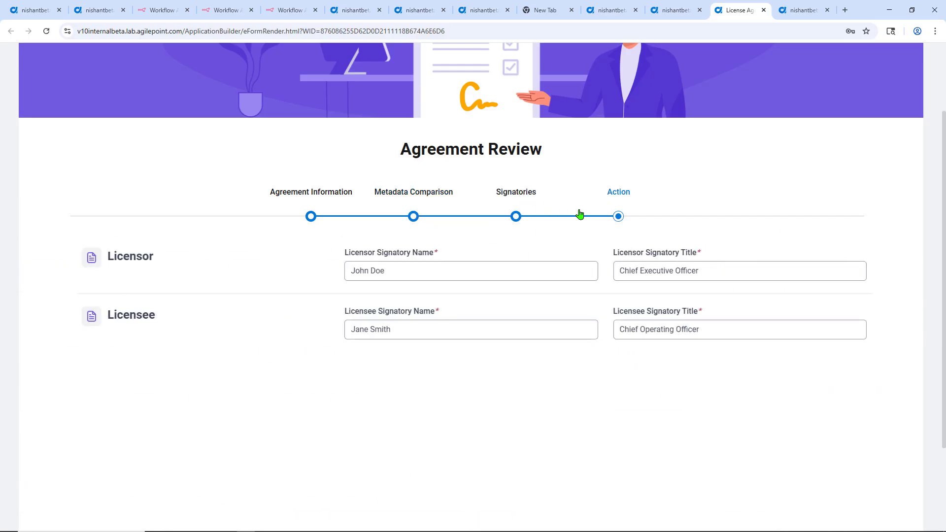
- Go to the Action stage of the Agreement Review, try the Document Upload option, and choose No Change
{"action": "left_click", "coordinate": [623, 195]}
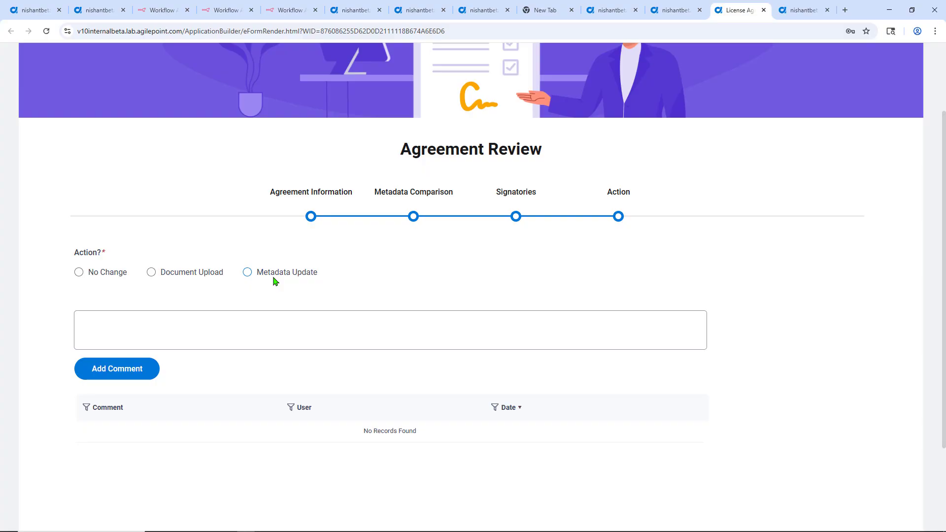
{"action": "left_click", "coordinate": [165, 277]}
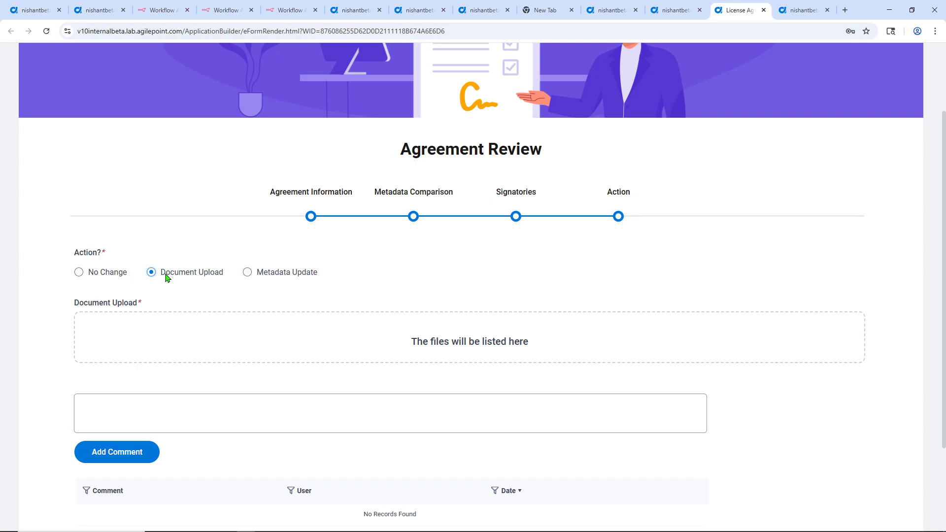
{"action": "left_click", "coordinate": [102, 277]}
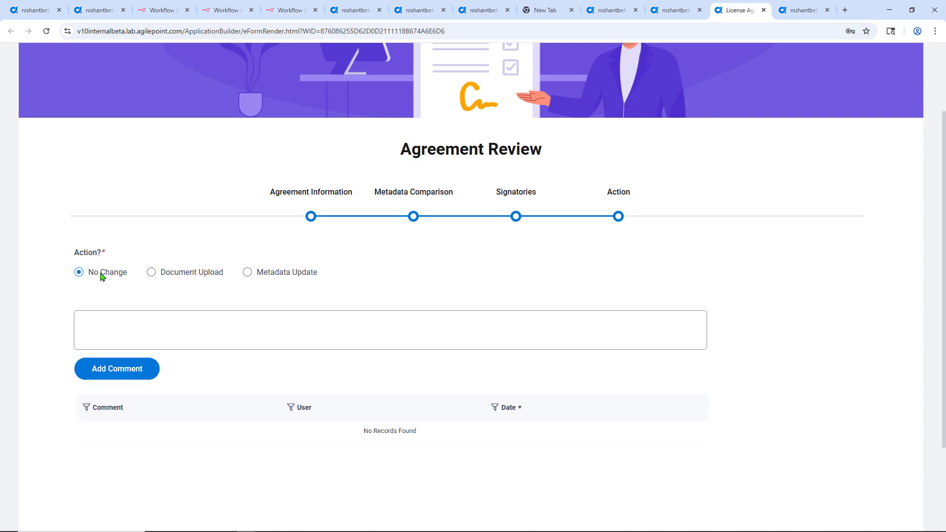